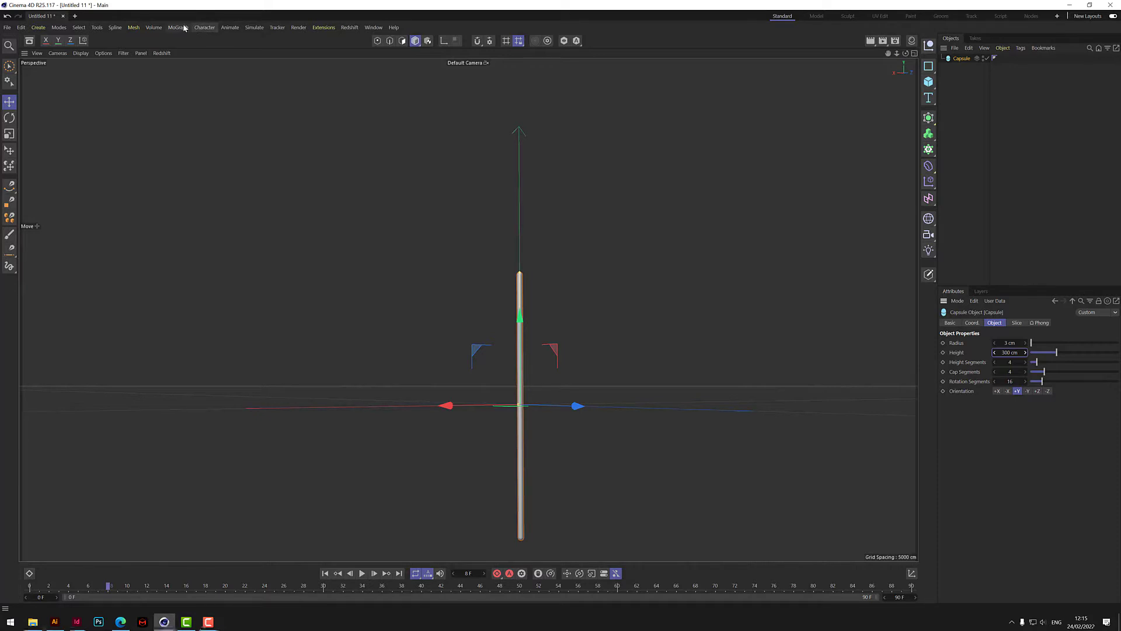
- Add a MoSpline and raise it to about 134 cm, near the tip of the pole
click(178, 28)
click(188, 121)
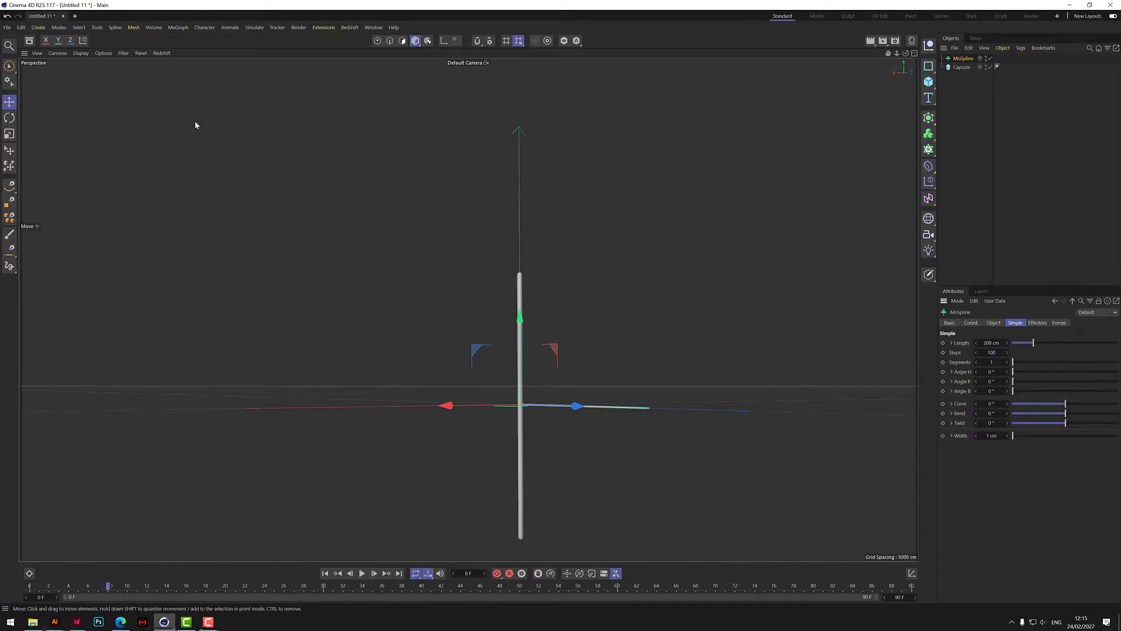
drag(906, 54, 906, 96)
drag(529, 332, 529, 223)
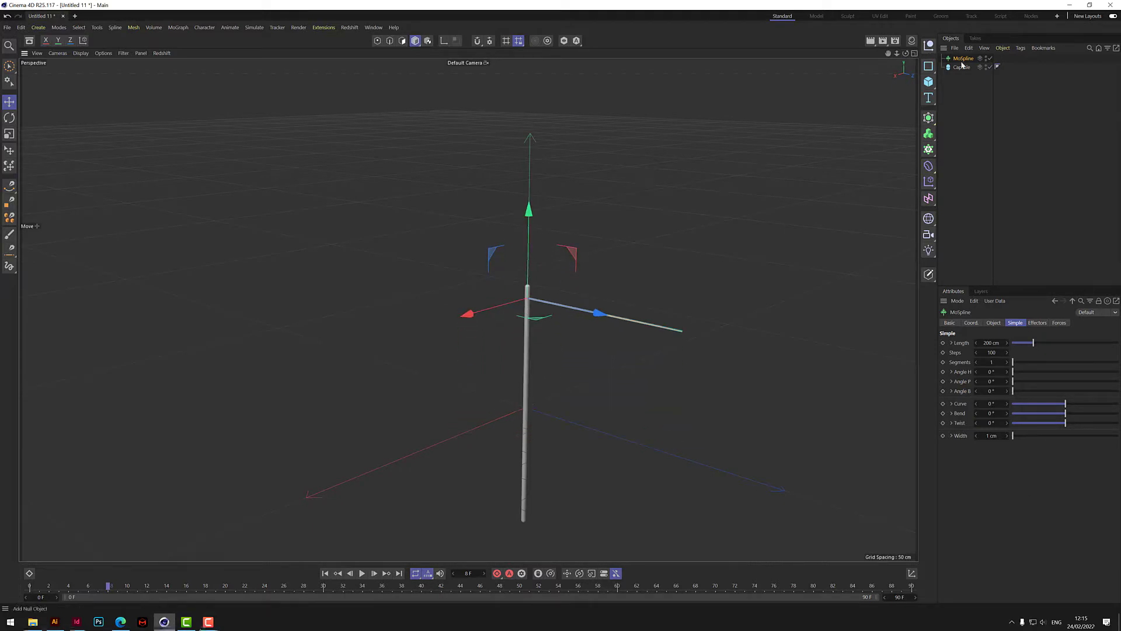
- Curve the MoSpline downward by setting its bend to about -41°
click(995, 323)
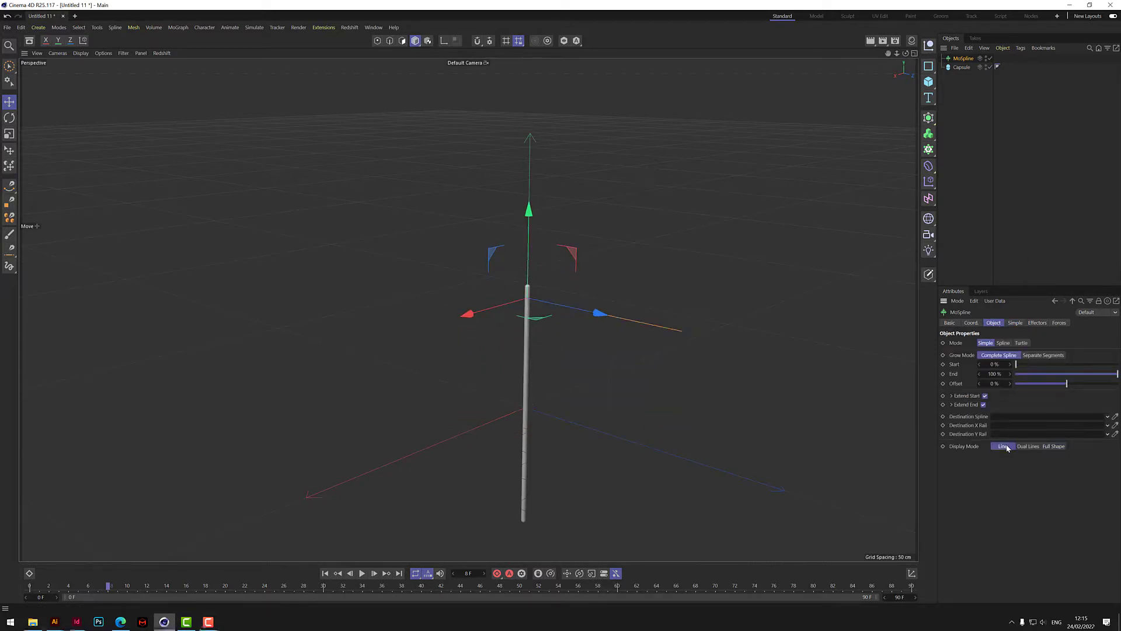
click(559, 332)
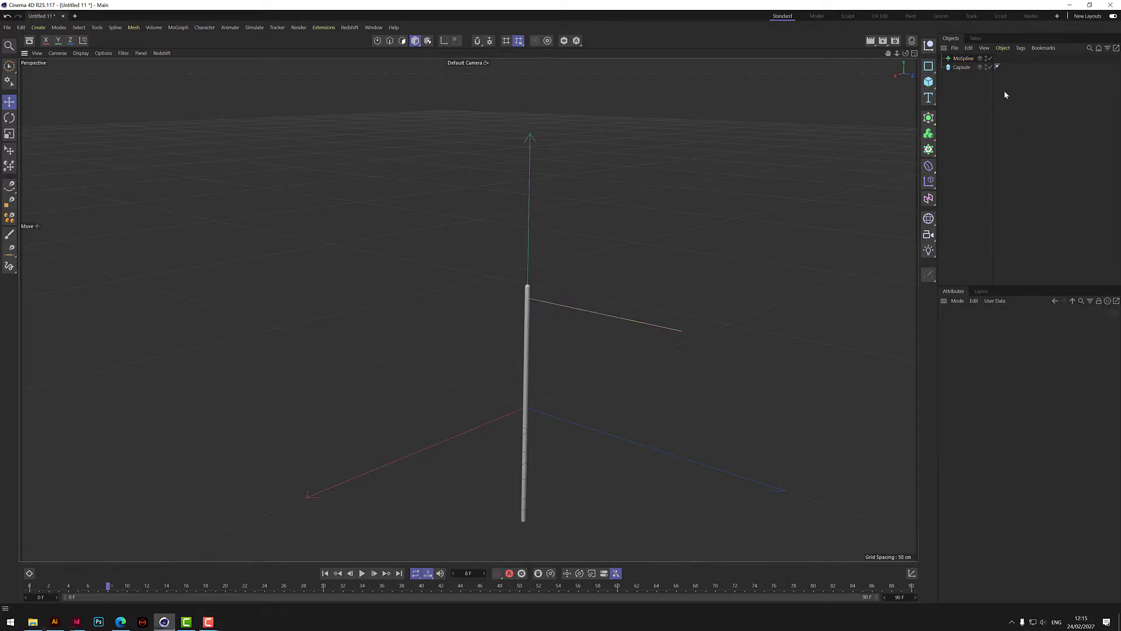
click(963, 58)
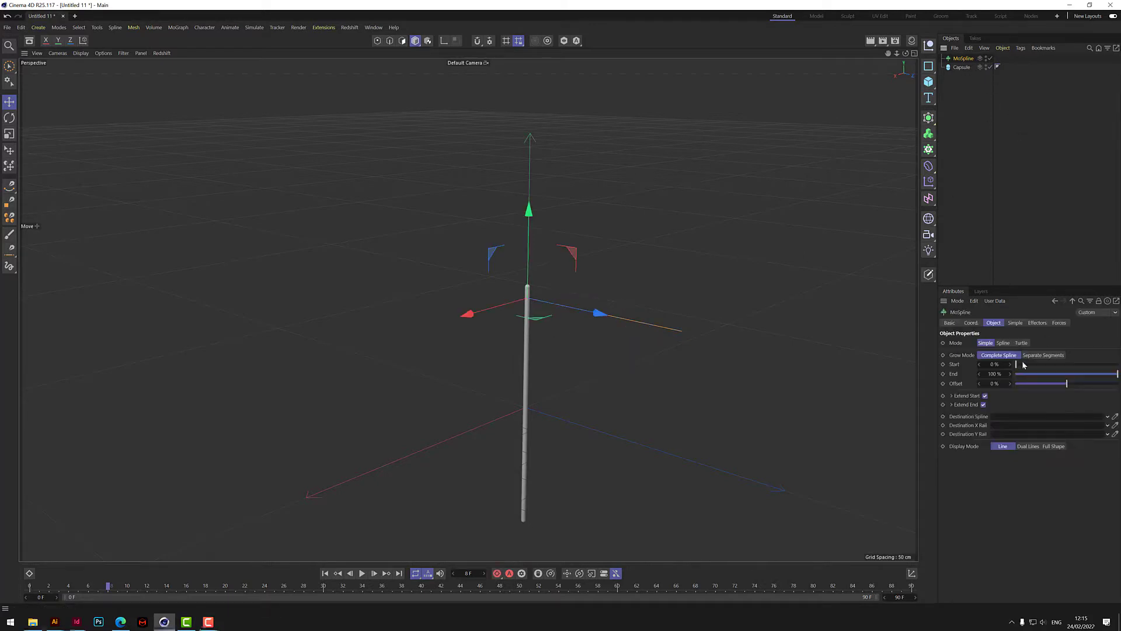
click(1015, 323)
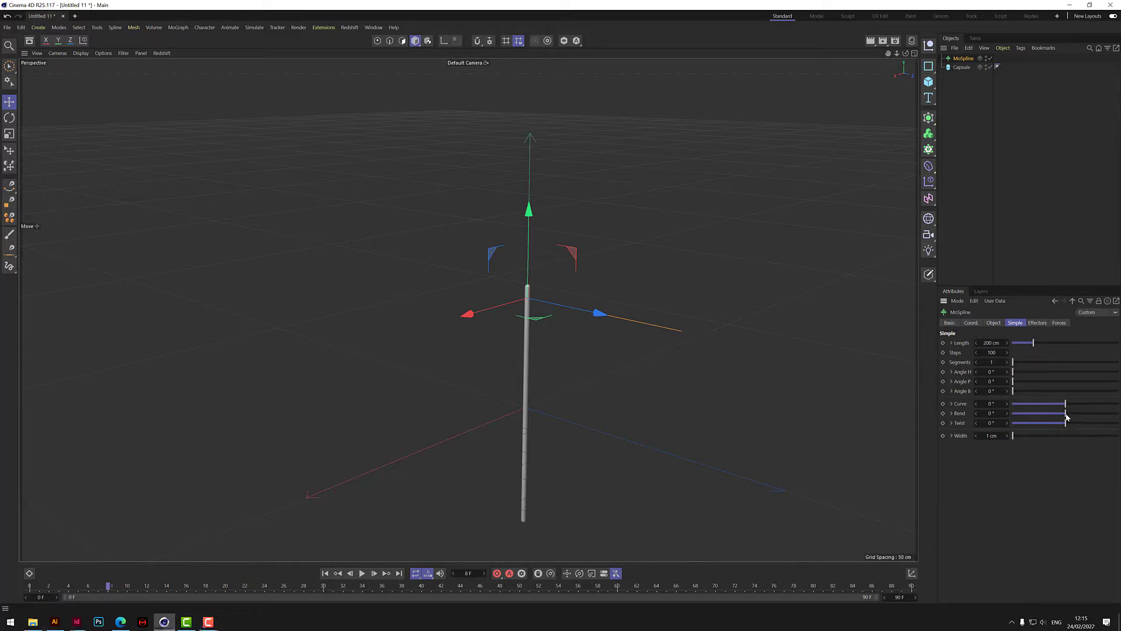
drag(1067, 416, 1062, 420)
- Duplicate the MoSpline and set the copy's heading rotation to -45°
ctrl+drag(964, 59, 966, 70)
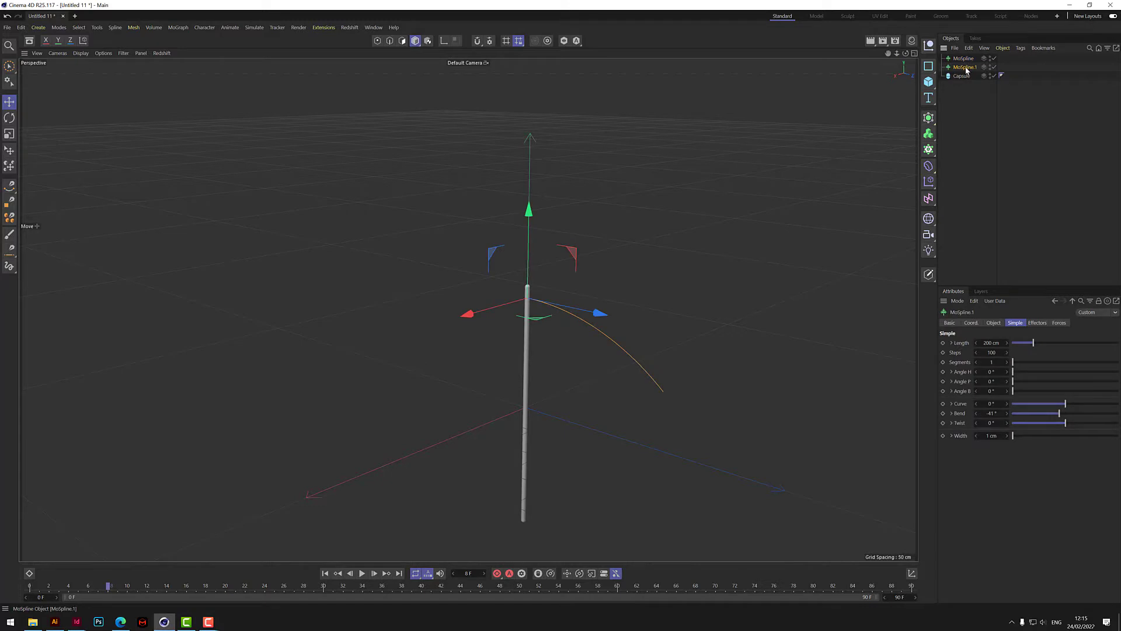
click(995, 322)
click(971, 323)
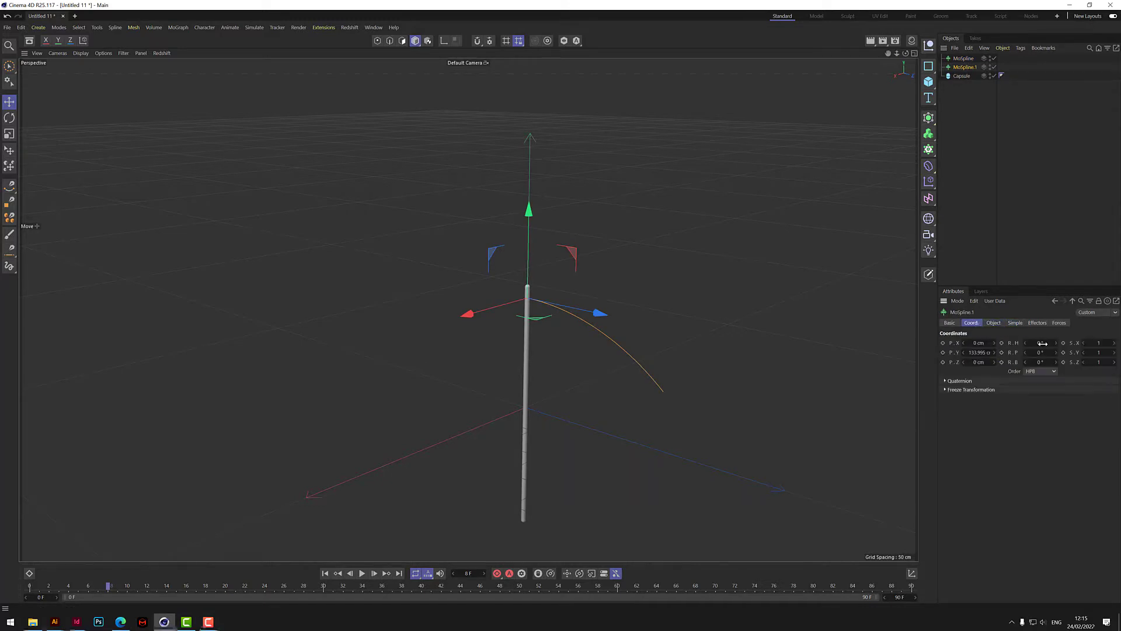
click(1042, 343)
key(Return)
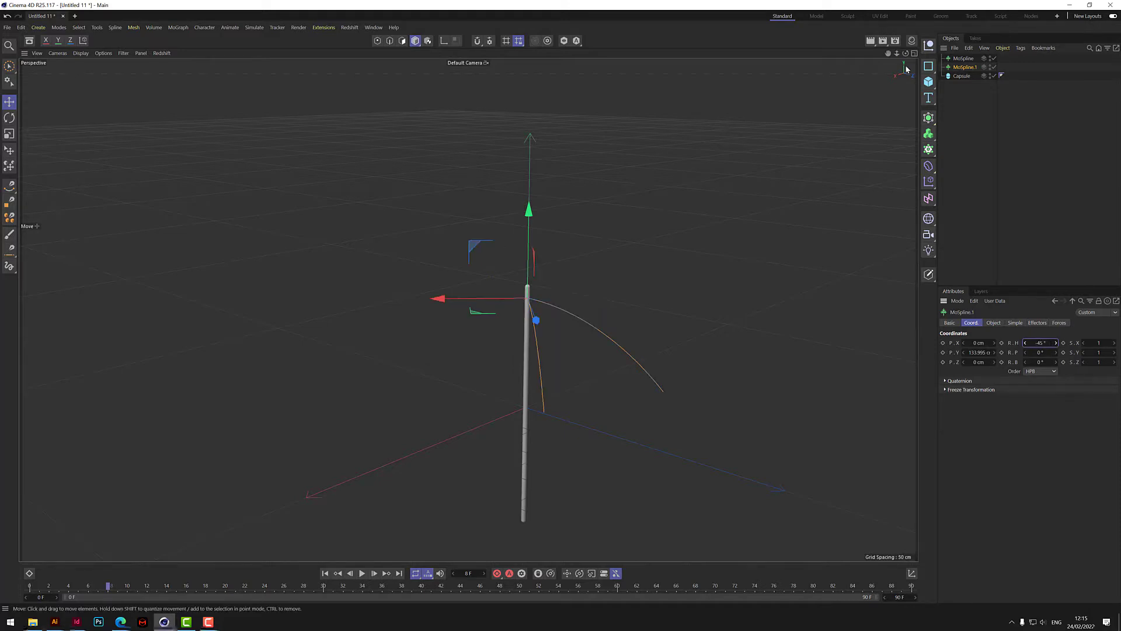
- Create a Loft object and nest both MoSplines inside it to form a canopy panel
click(929, 117)
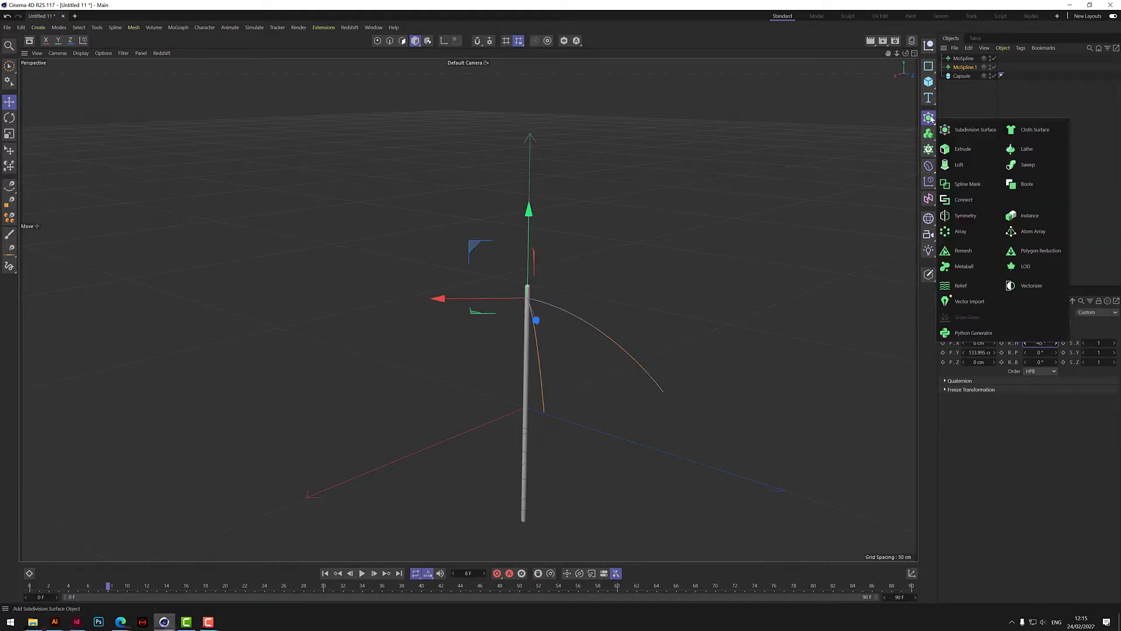
click(959, 164)
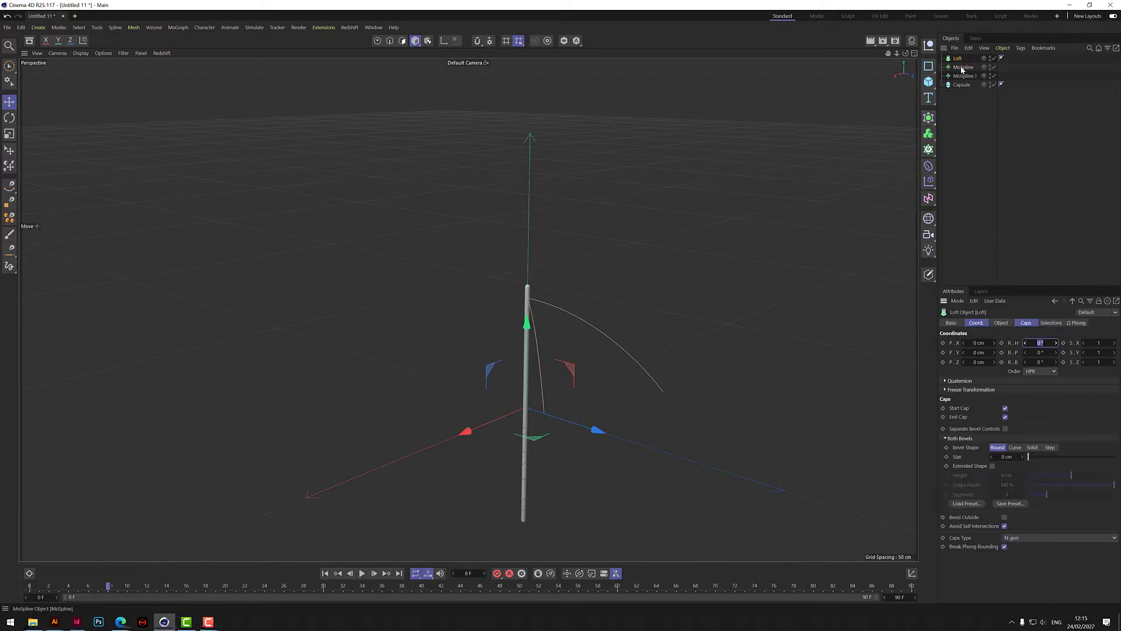
click(963, 68)
shift+click(962, 76)
drag(961, 65, 979, 89)
click(964, 138)
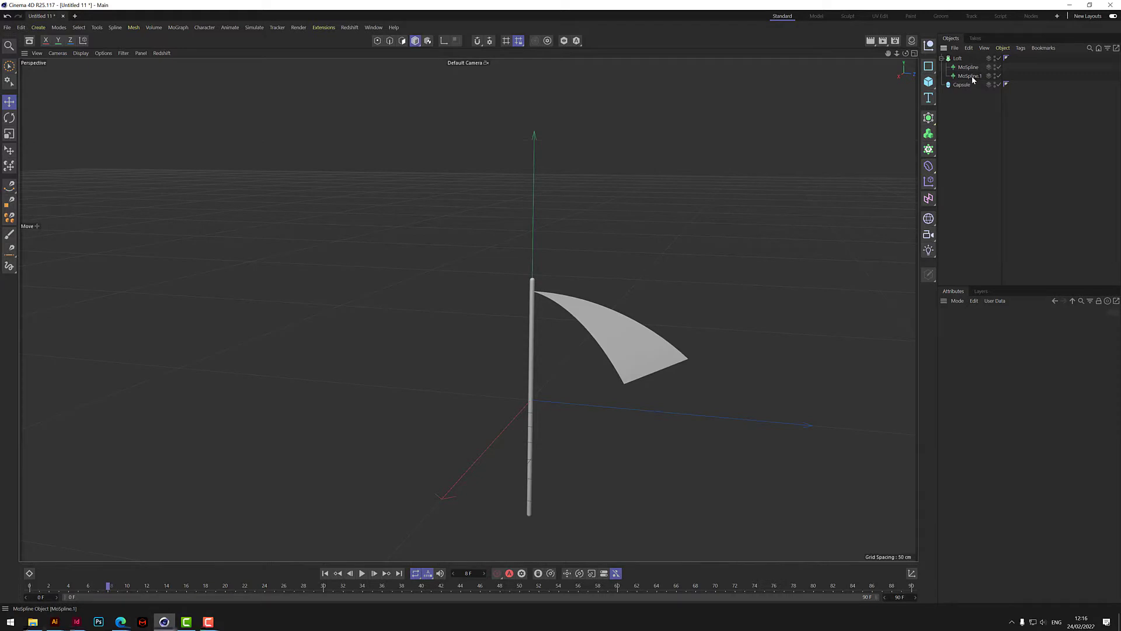
- Duplicate MoSpline.1 between the two loft splines and halve the copy's heading rotation to -22.5°
drag(972, 75, 972, 74)
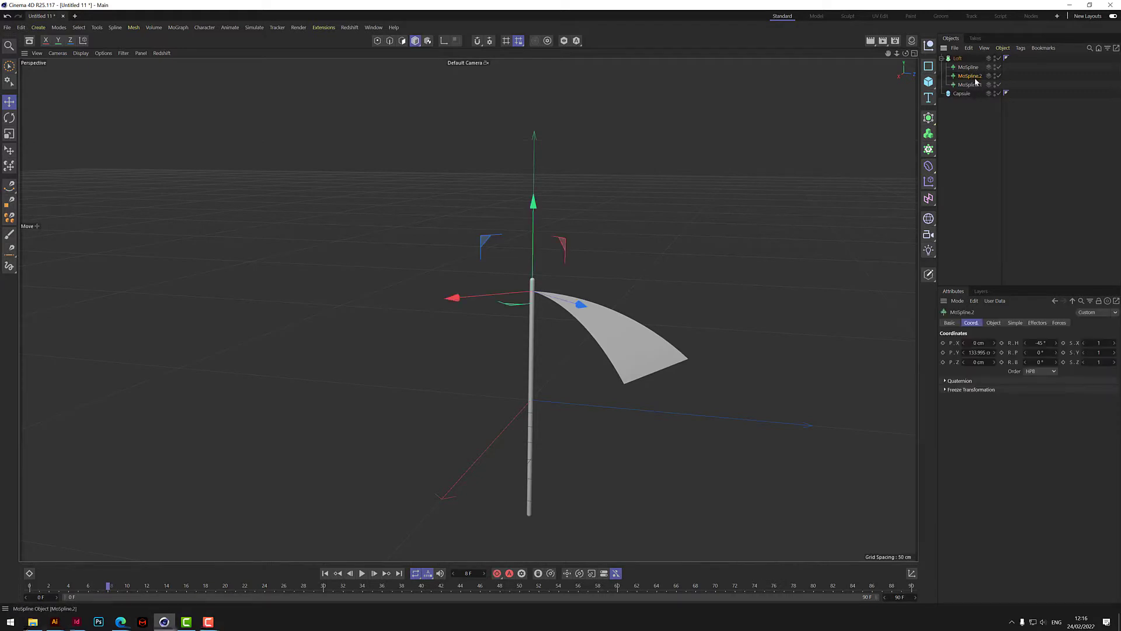
double_click(1043, 342)
text(/2)
key(Return)
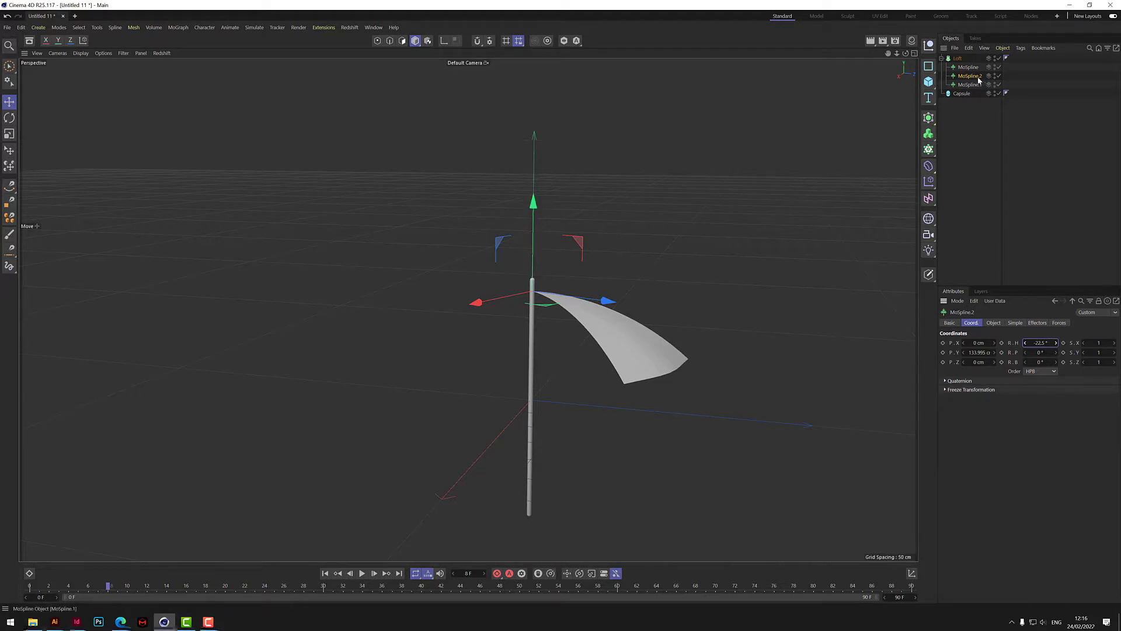
- Set the middle spline's length to 190 cm and its bend to about -44°
click(993, 323)
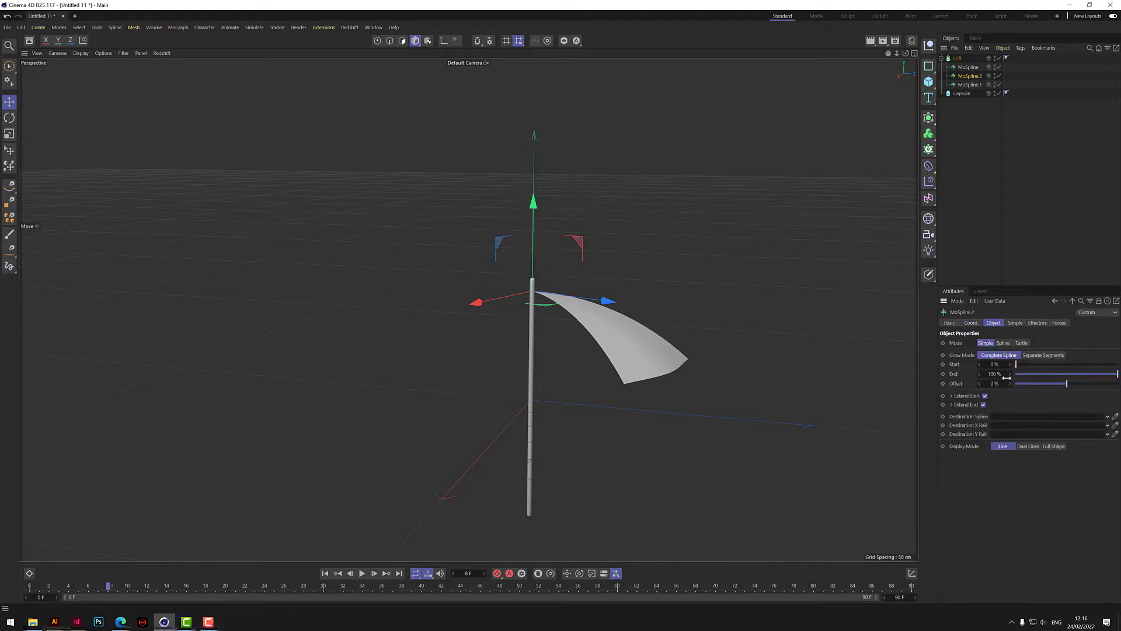
click(1016, 323)
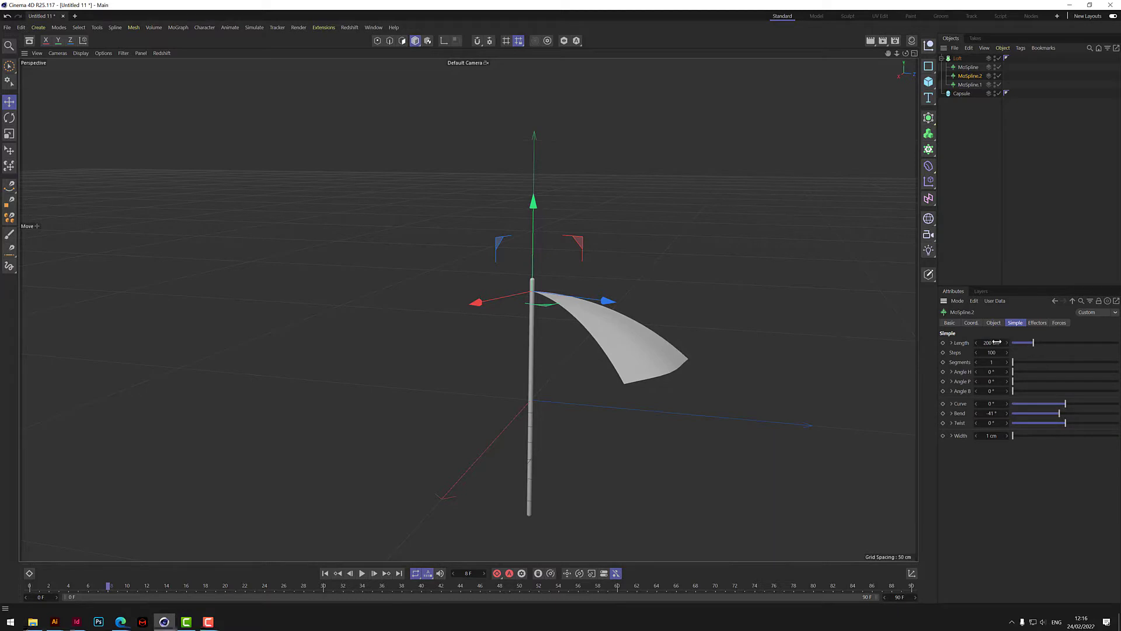
click(997, 342)
text(190)
key(Return)
drag(1060, 415, 1060, 415)
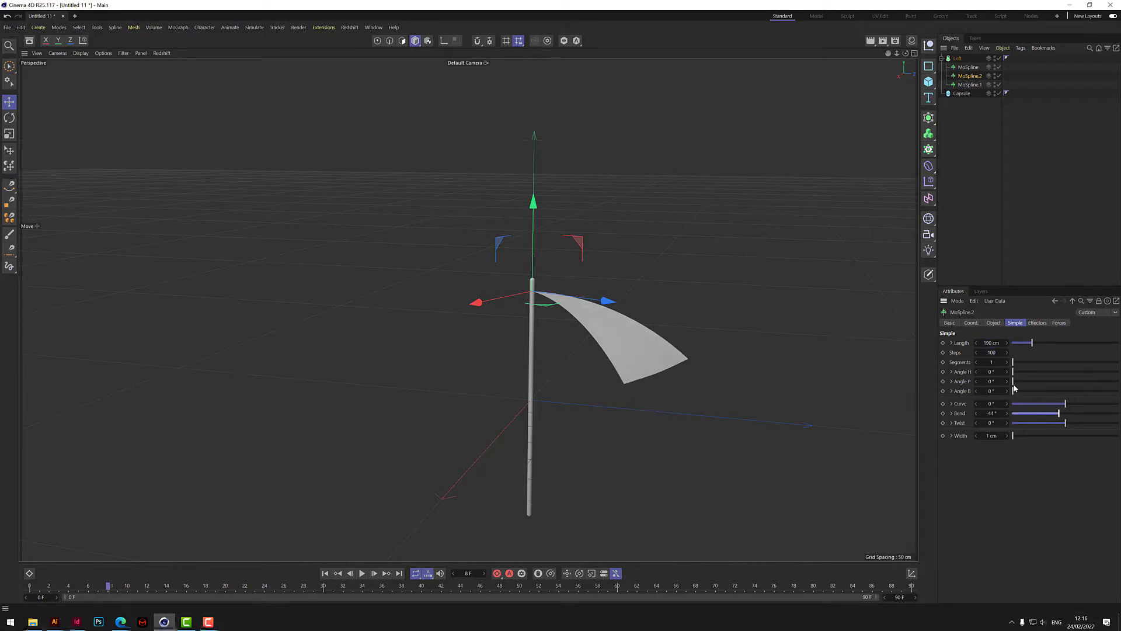
- Set the middle spline's Angle P to 2° and shorten its length to 185 cm
drag(979, 385, 985, 386)
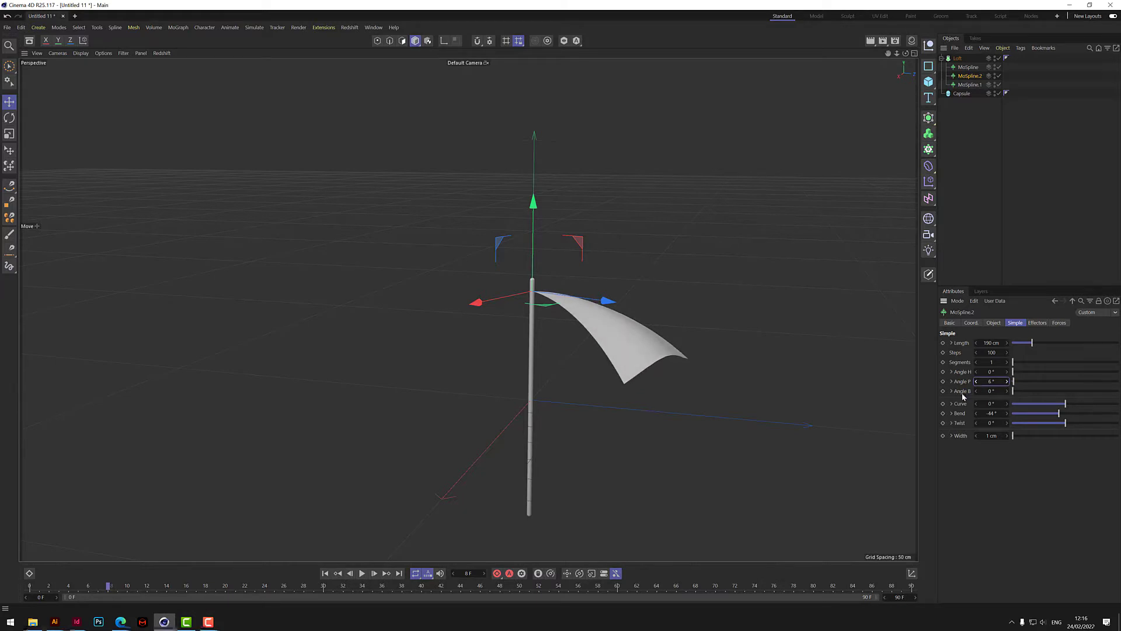
click(1008, 383)
click(1008, 383)
click(1009, 383)
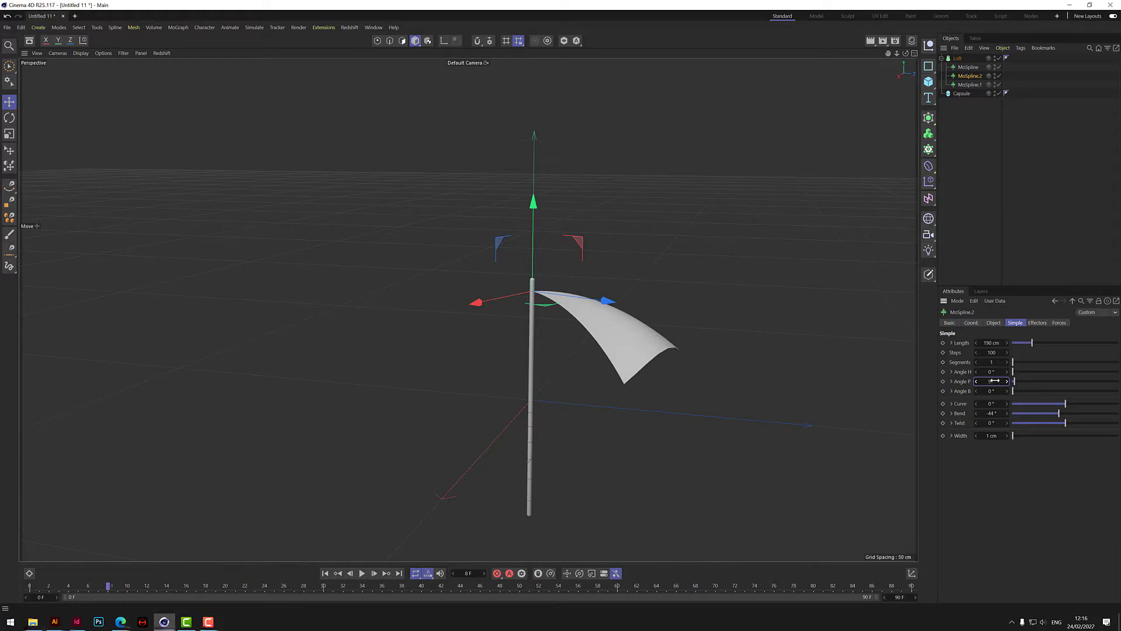
drag(992, 381, 993, 381)
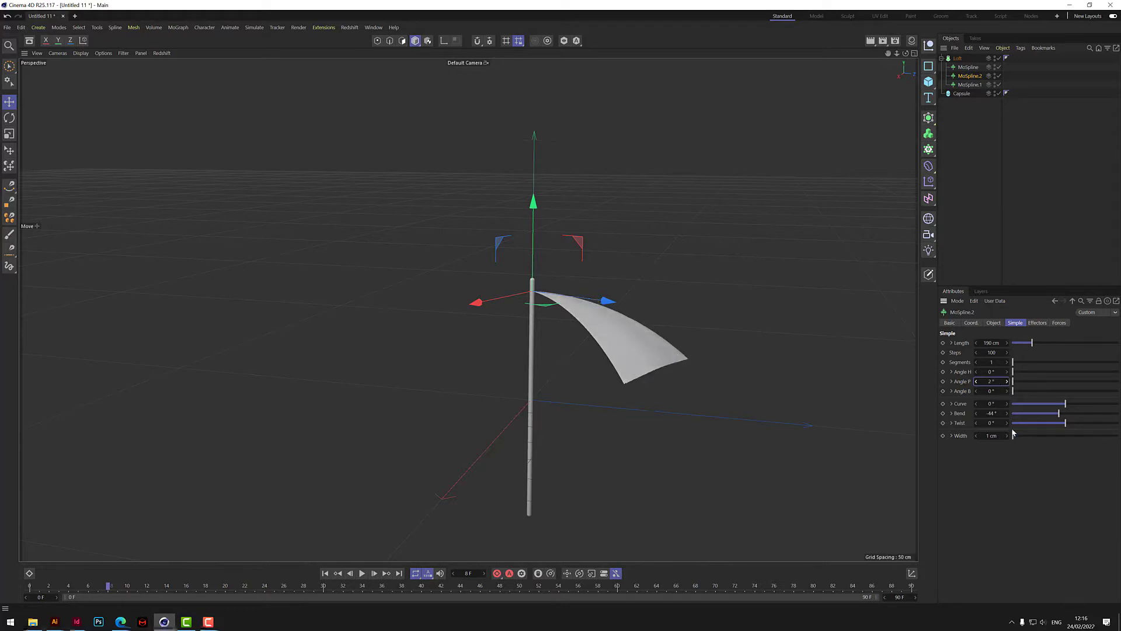
double_click(994, 343)
text(185)
key(Return)
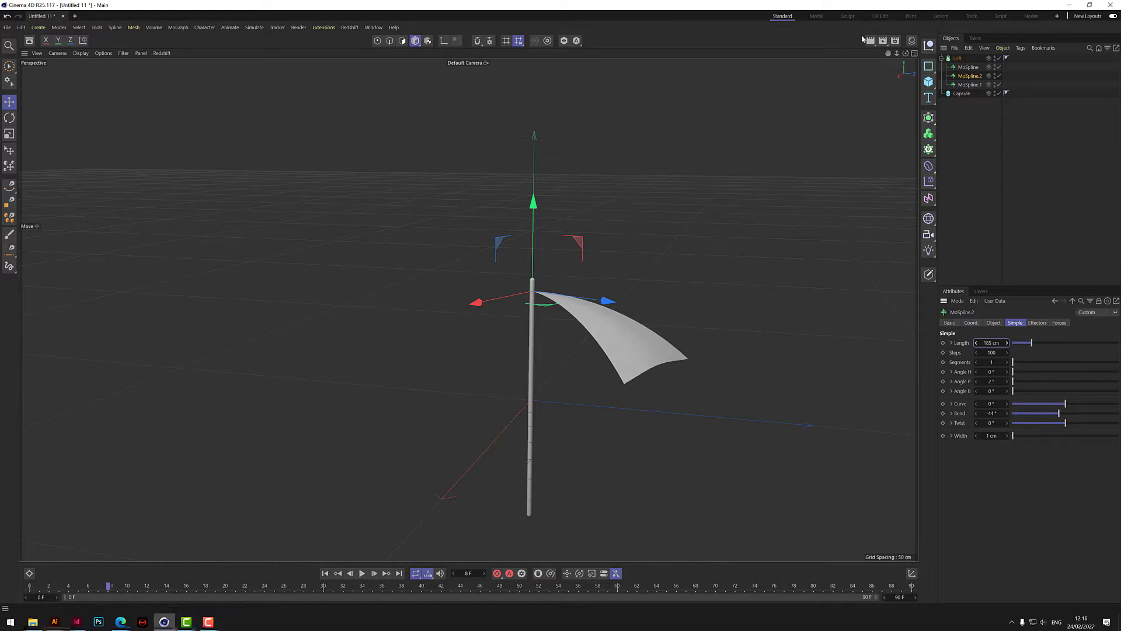
- Collapse the Loft hierarchy and duplicate the Loft as a second canopy panel
click(942, 59)
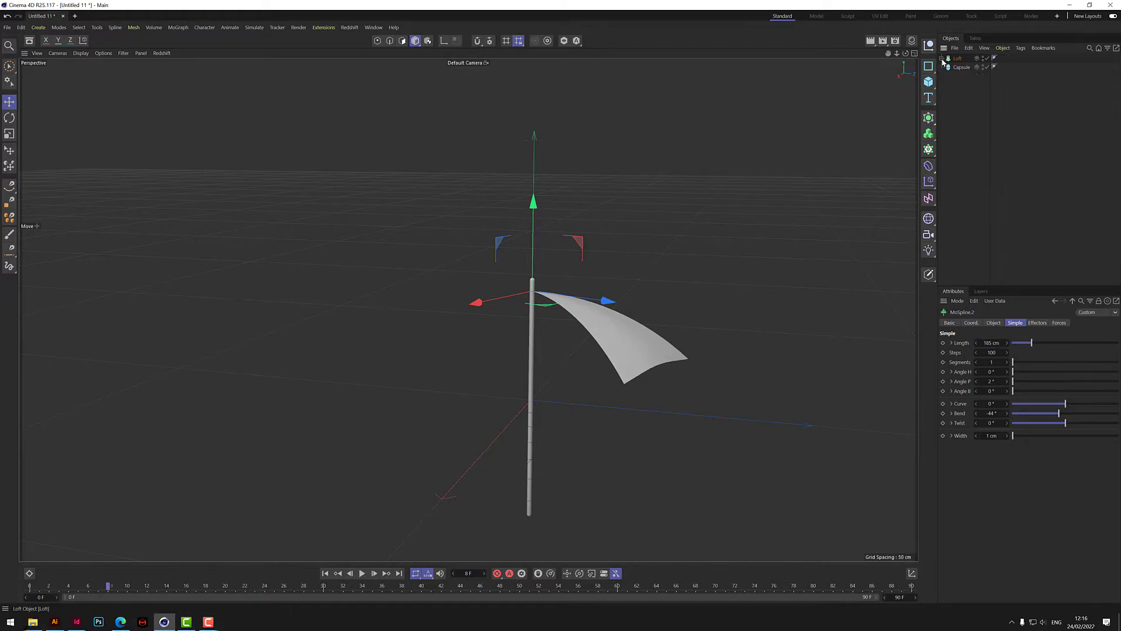
click(970, 115)
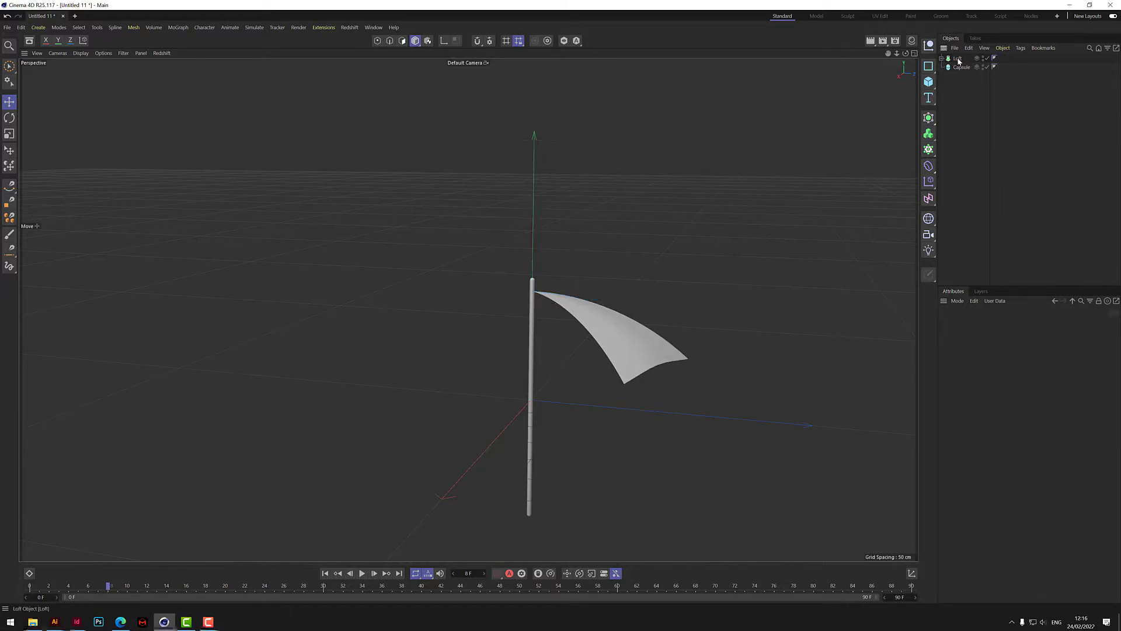
drag(959, 61, 961, 66)
- Add a Cloner object and nest both Loft objects inside it
click(929, 117)
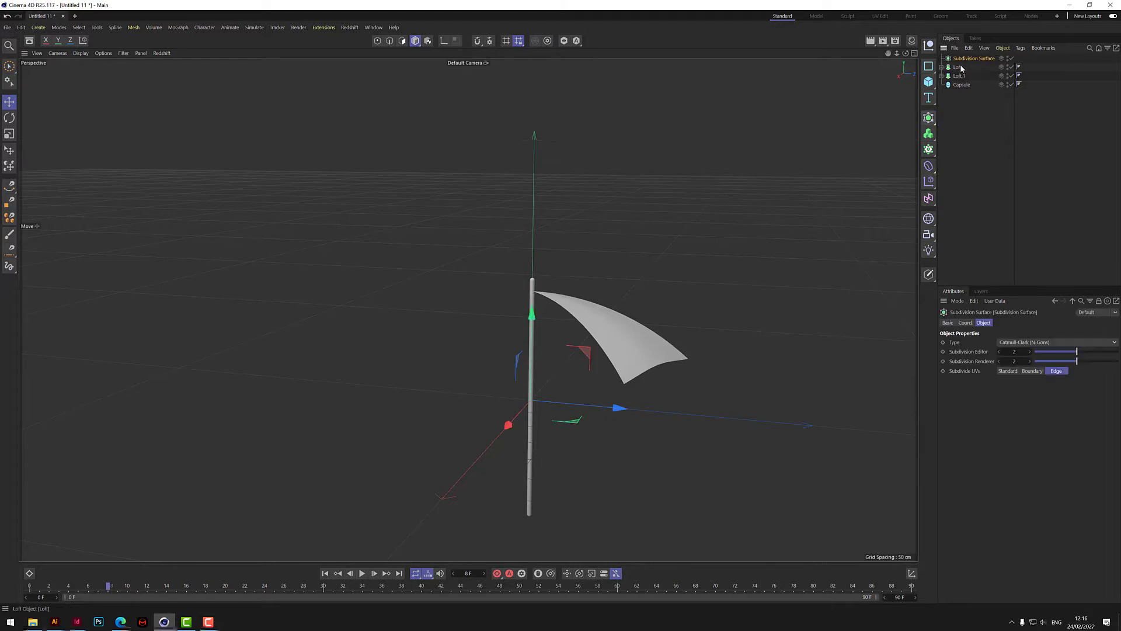
key(ctrl+z)
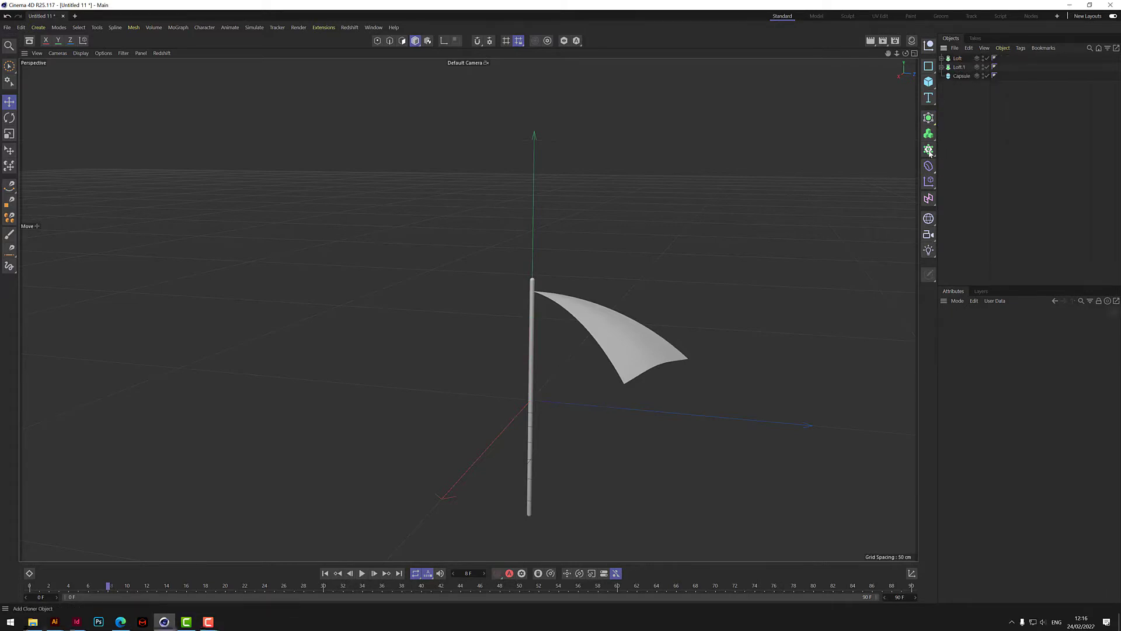
click(929, 133)
click(960, 68)
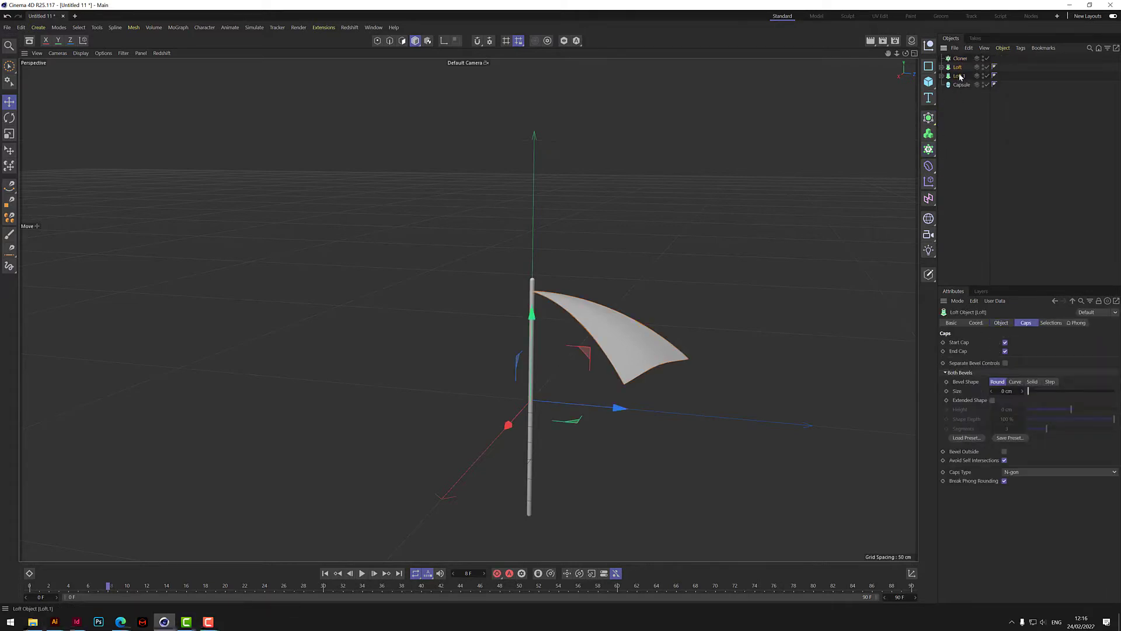
ctrl+click(961, 77)
drag(961, 77, 960, 61)
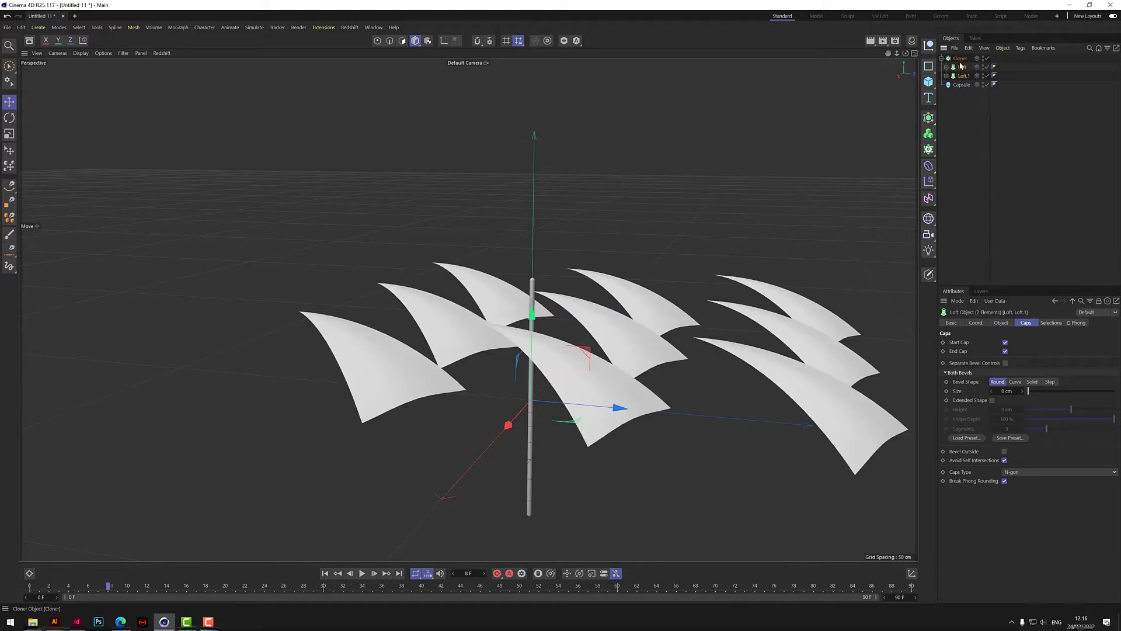
- Switch the Cloner to Radial mode with a count of 8 and a radius of 0 cm
click(961, 58)
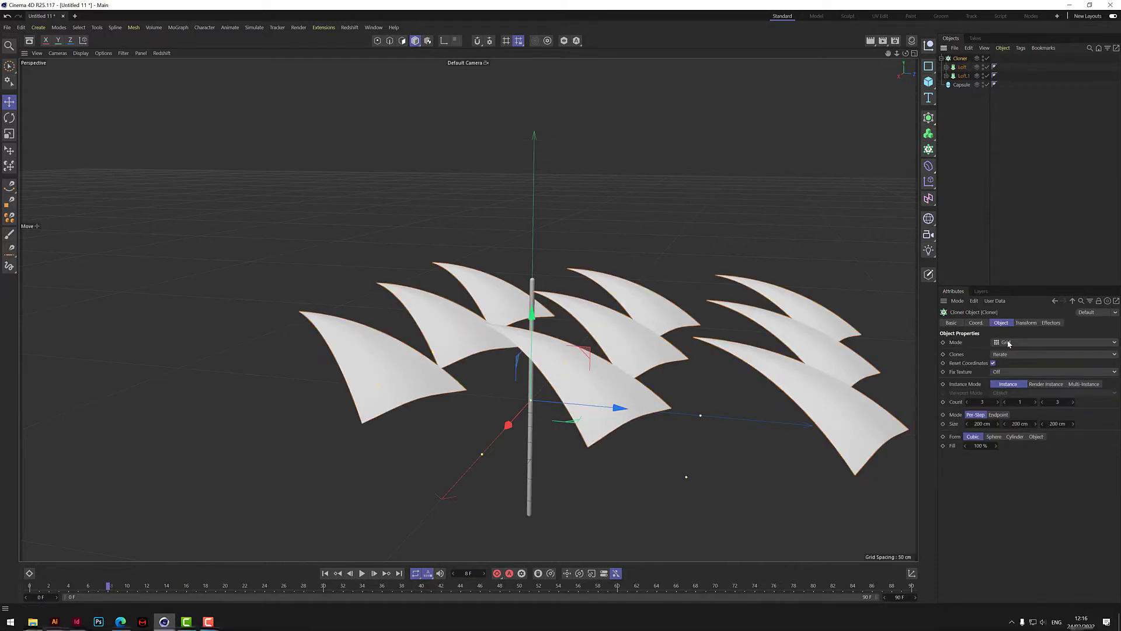
click(1008, 344)
click(1004, 370)
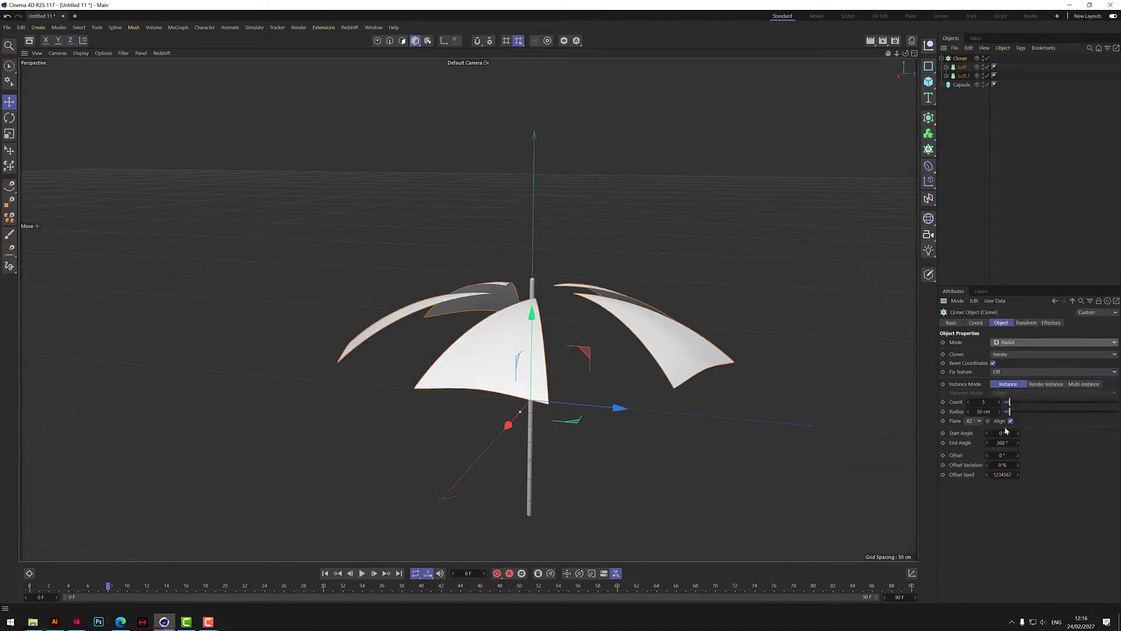
double_click(987, 402)
text(8)
key(Return)
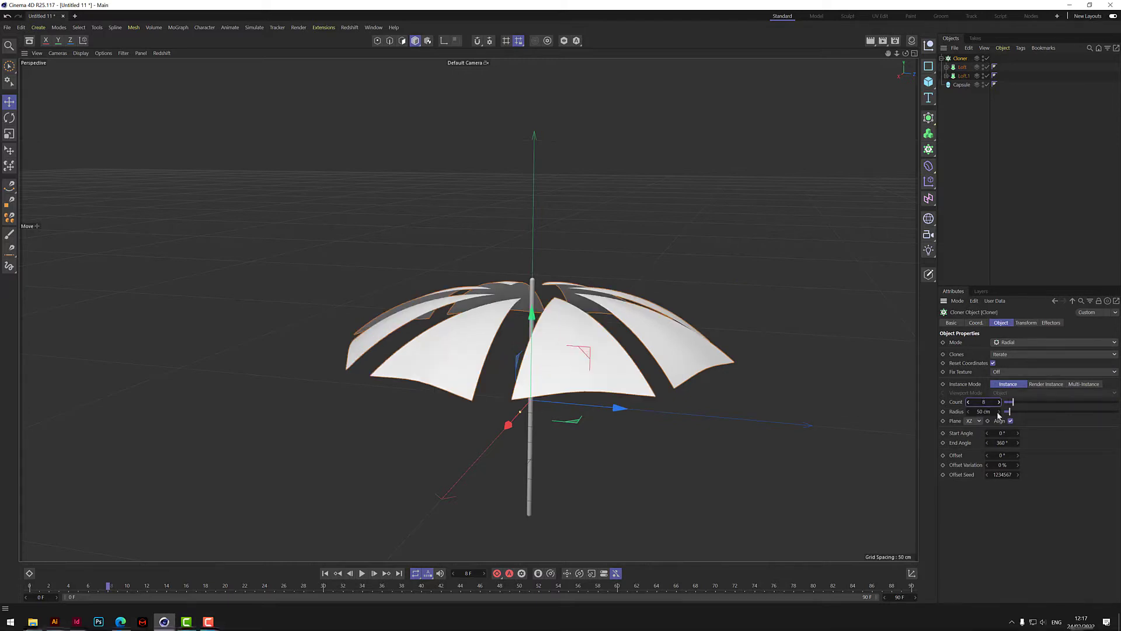
double_click(986, 411)
text(0)
key(Return)
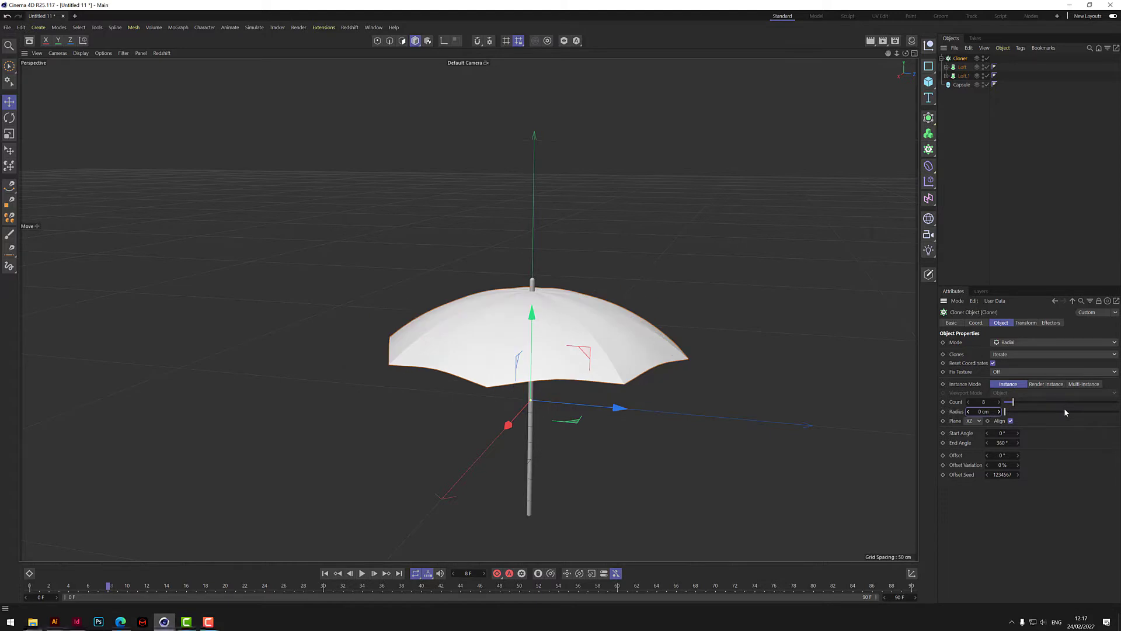
- Color the Mat material pure red with saturation and value both at 100%
mouse_move(906, 53)
mouse_down()
mouse_move(905, 87)
mouse_move(906, 62)
mouse_up()
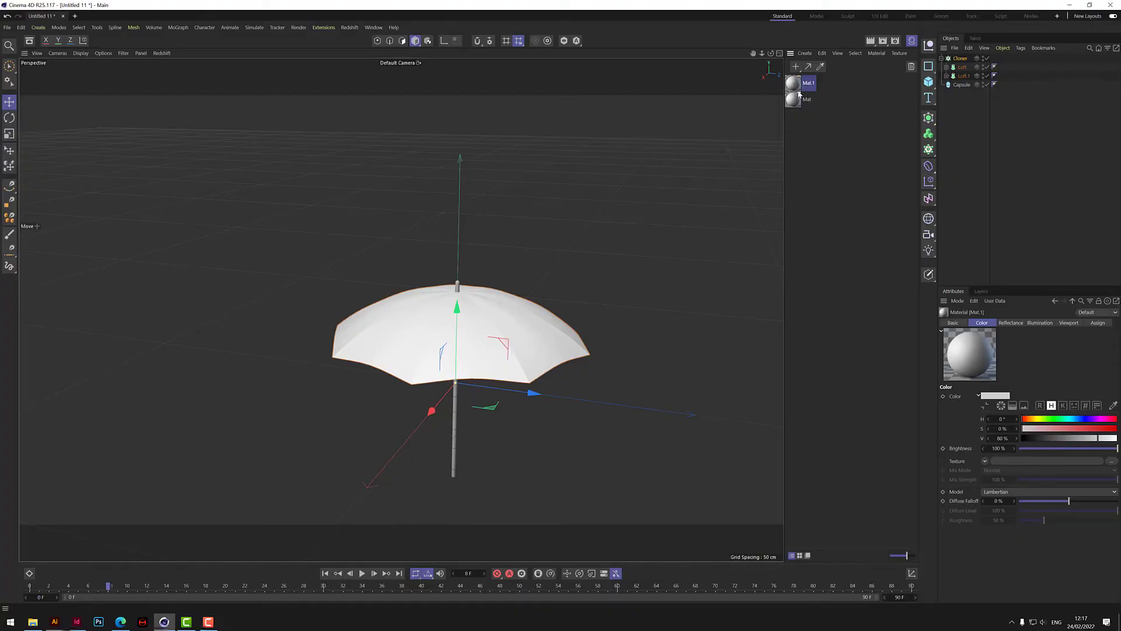
click(796, 99)
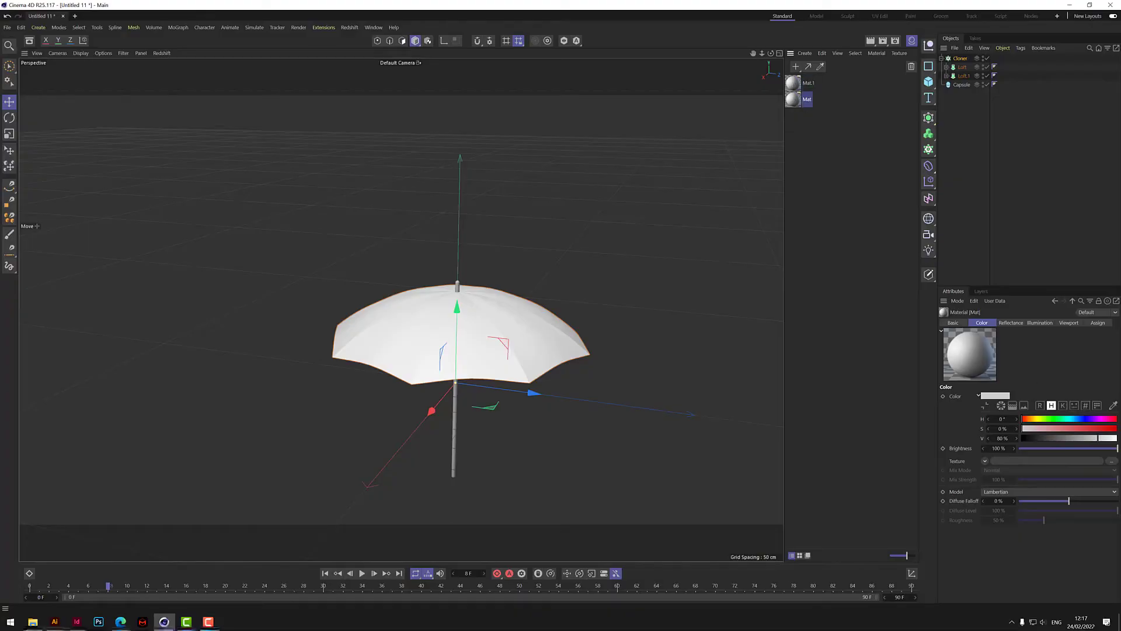
click(1116, 429)
click(1115, 438)
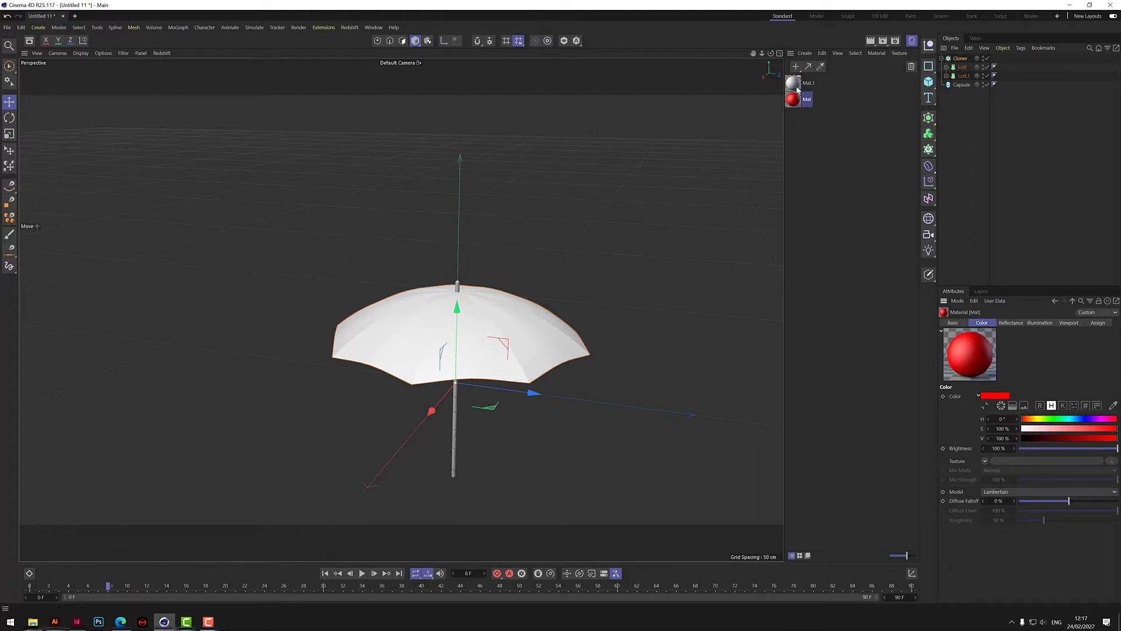
- Apply the white Mat.1 material to the first Loft and the red Mat material to Loft.1
mouse_move(856, 104)
mouse_down()
mouse_move(974, 83)
mouse_move(970, 67)
mouse_up()
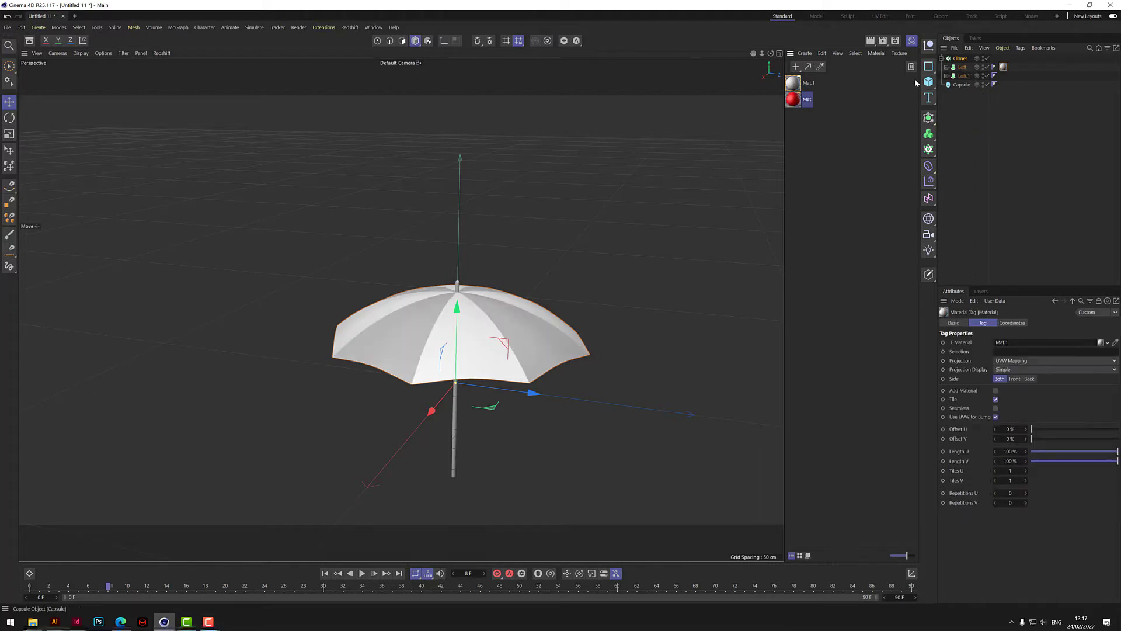
drag(795, 106, 966, 77)
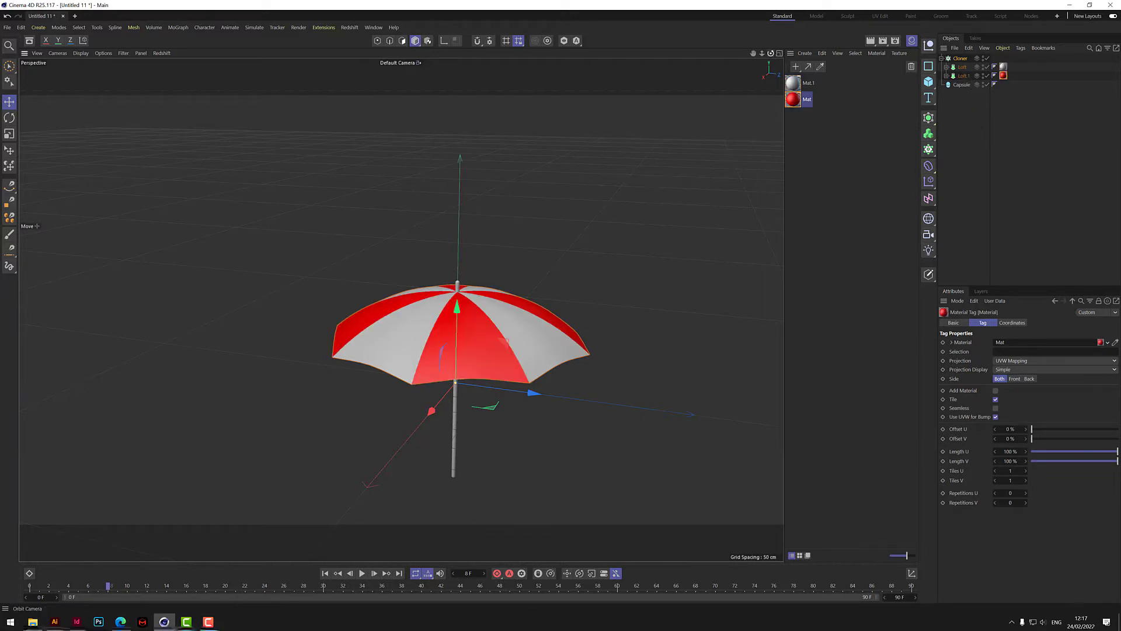
drag(771, 54, 871, 167)
click(978, 149)
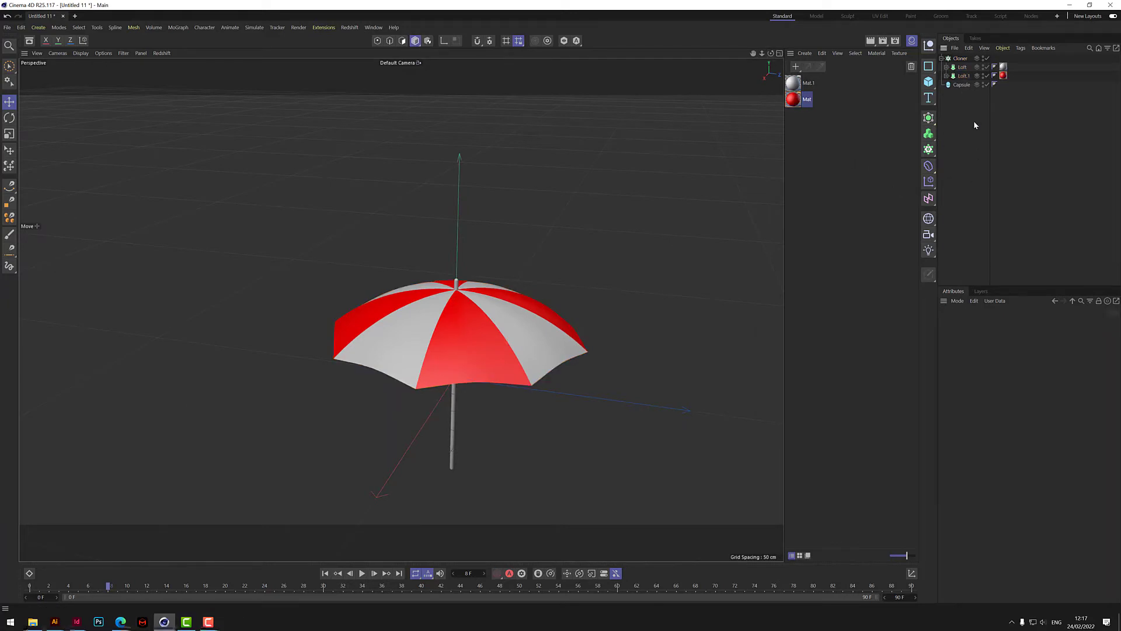
- Group the Cloner inside a null object and rename the null "group"
click(942, 59)
right_click(959, 58)
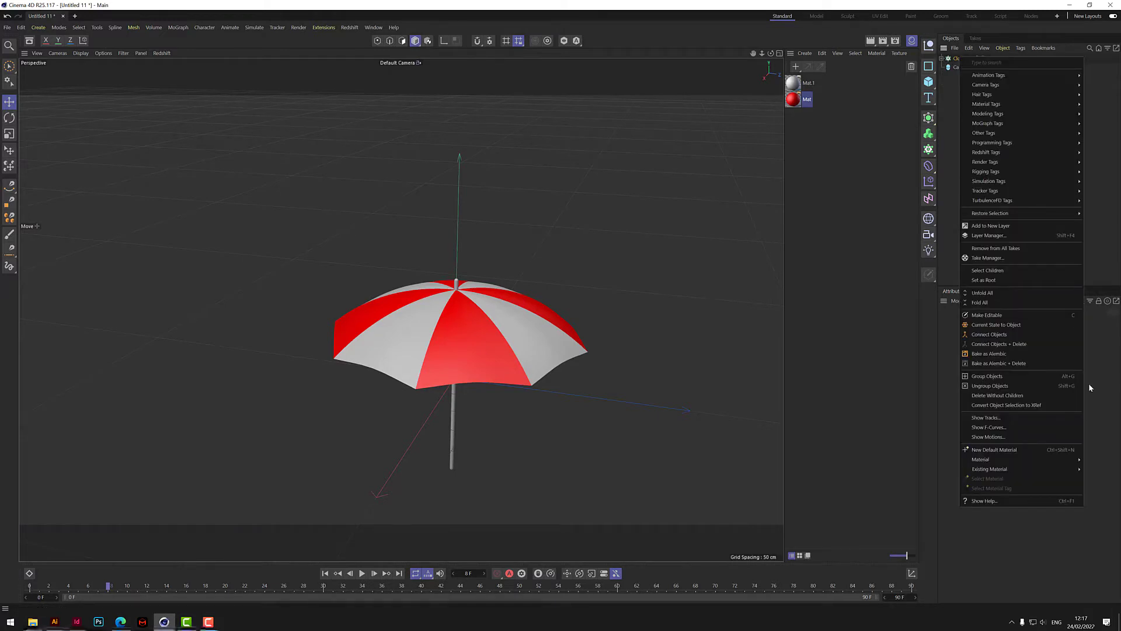
click(993, 386)
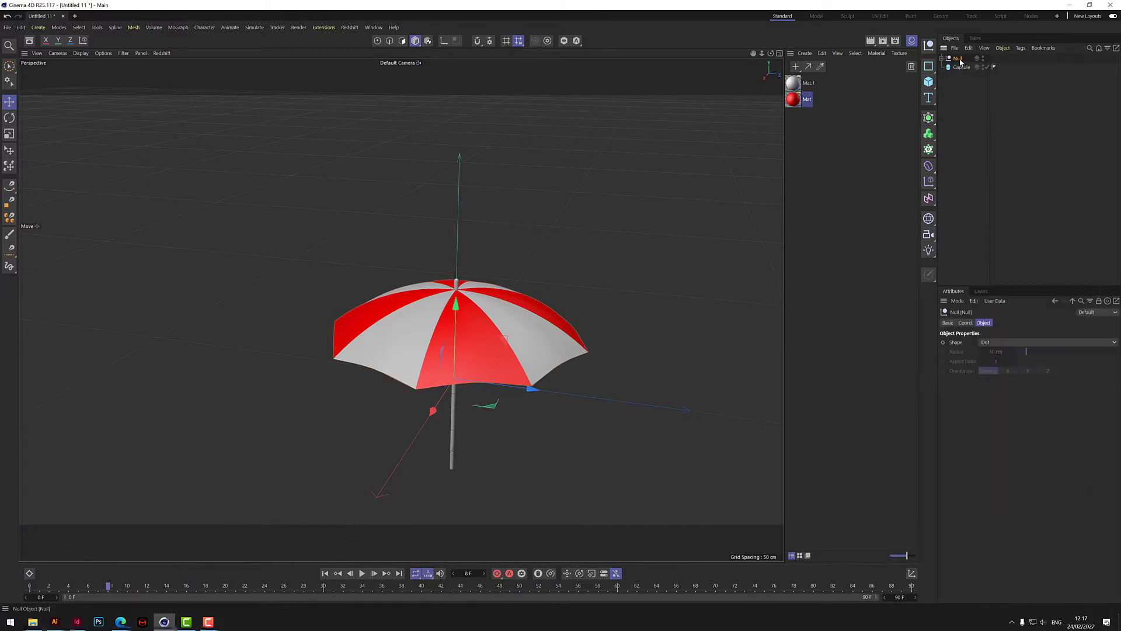
double_click(959, 59)
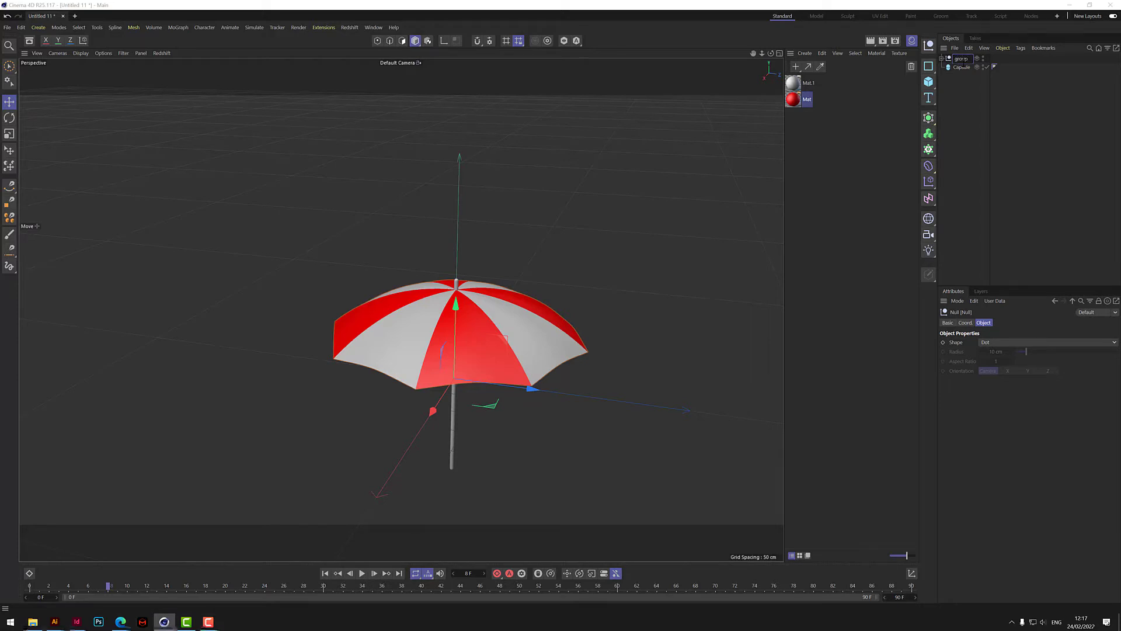
key(Return)
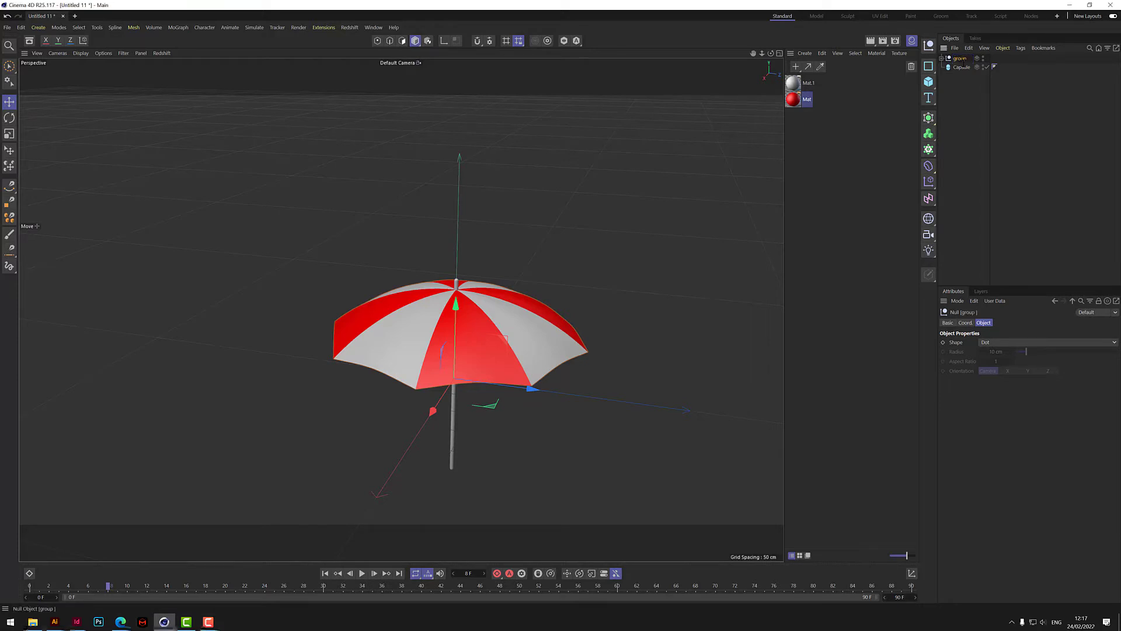
- Add a Pose Morph tag to the group null
click(942, 58)
right_click(961, 62)
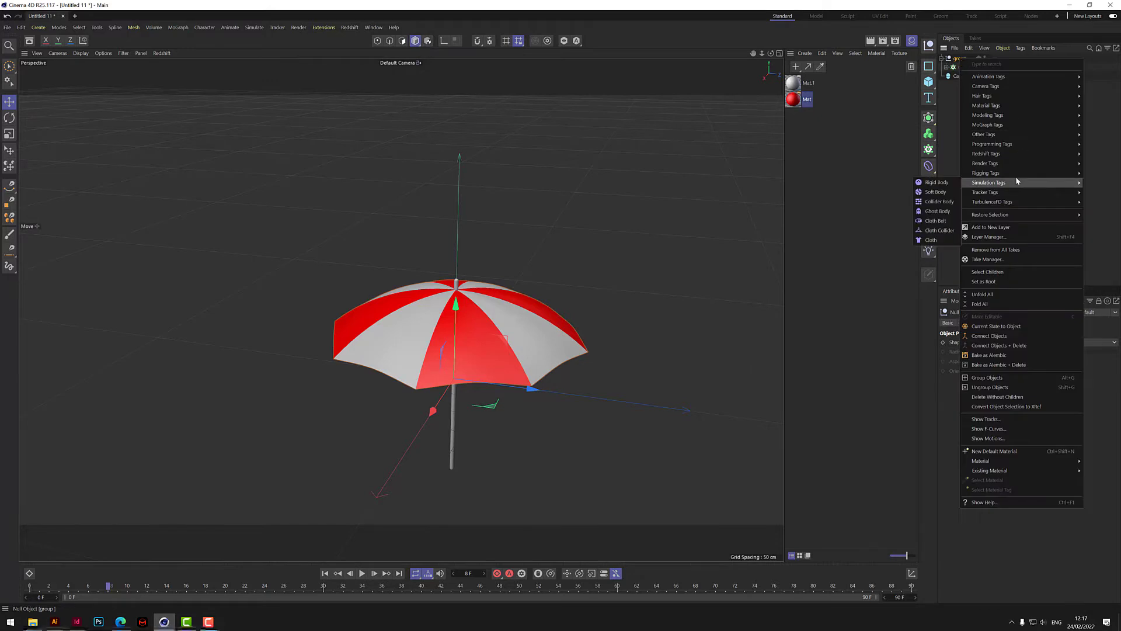
mouse_move(999, 175)
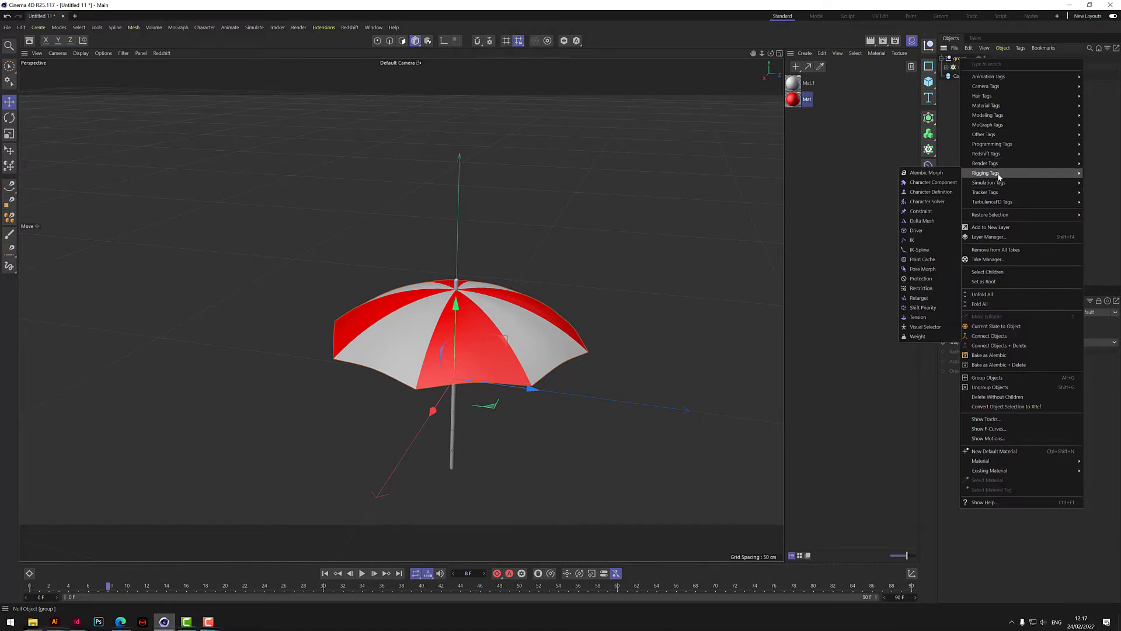
click(926, 270)
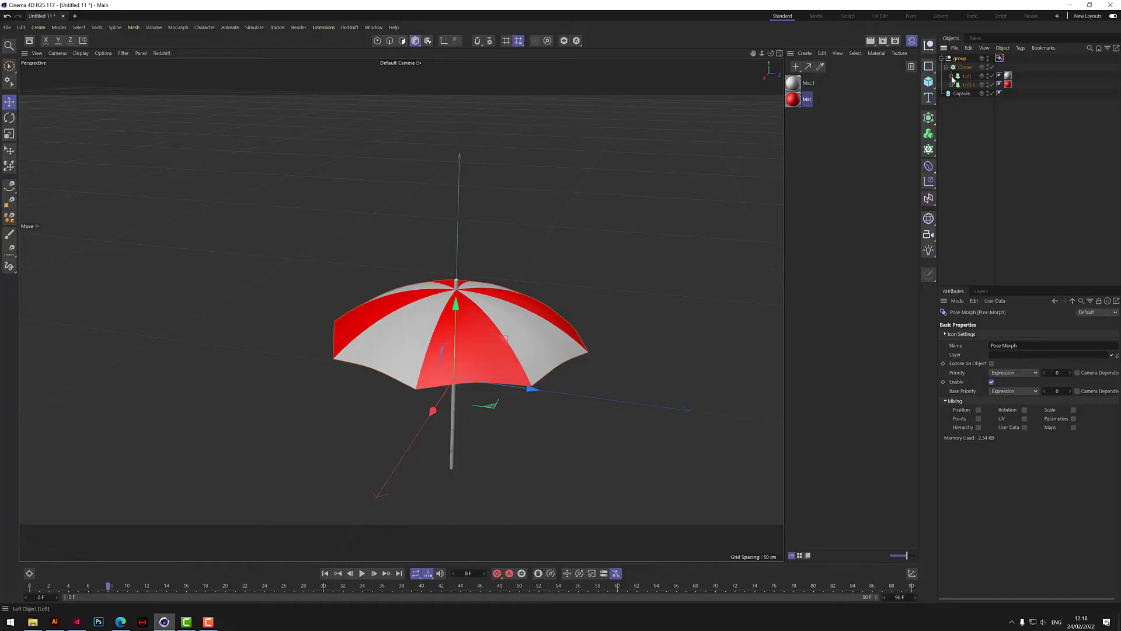
- Expand both Lofts and enable Position, Points, Hierarchy, Rotation, UV, Scale and Parameters mixing on the Pose Morph tag
click(951, 76)
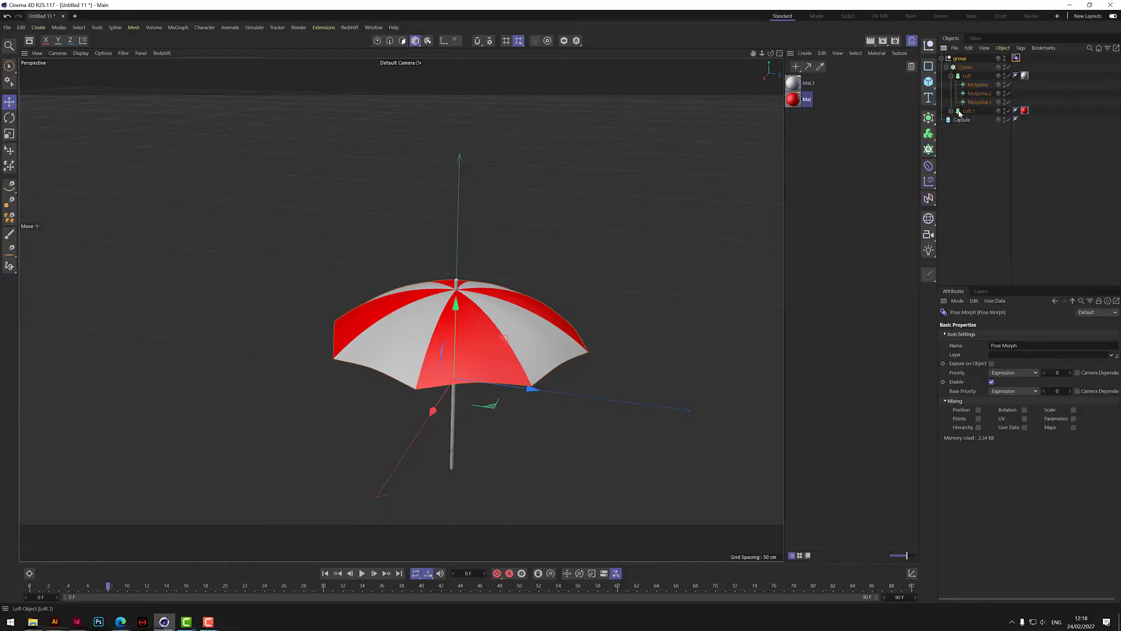
click(951, 111)
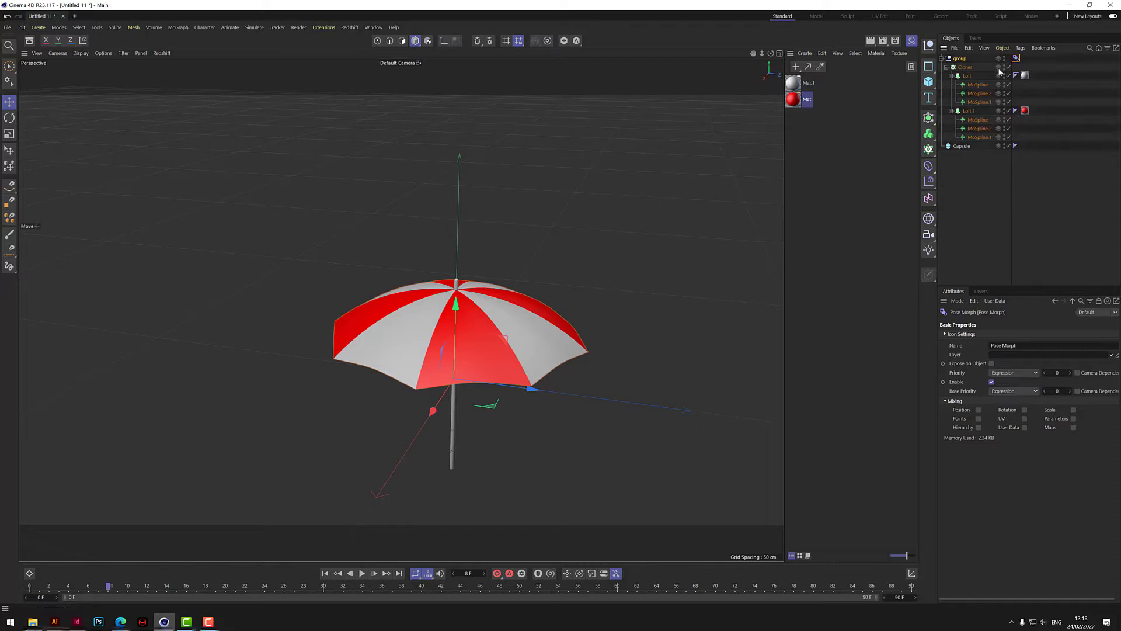
click(979, 410)
click(950, 323)
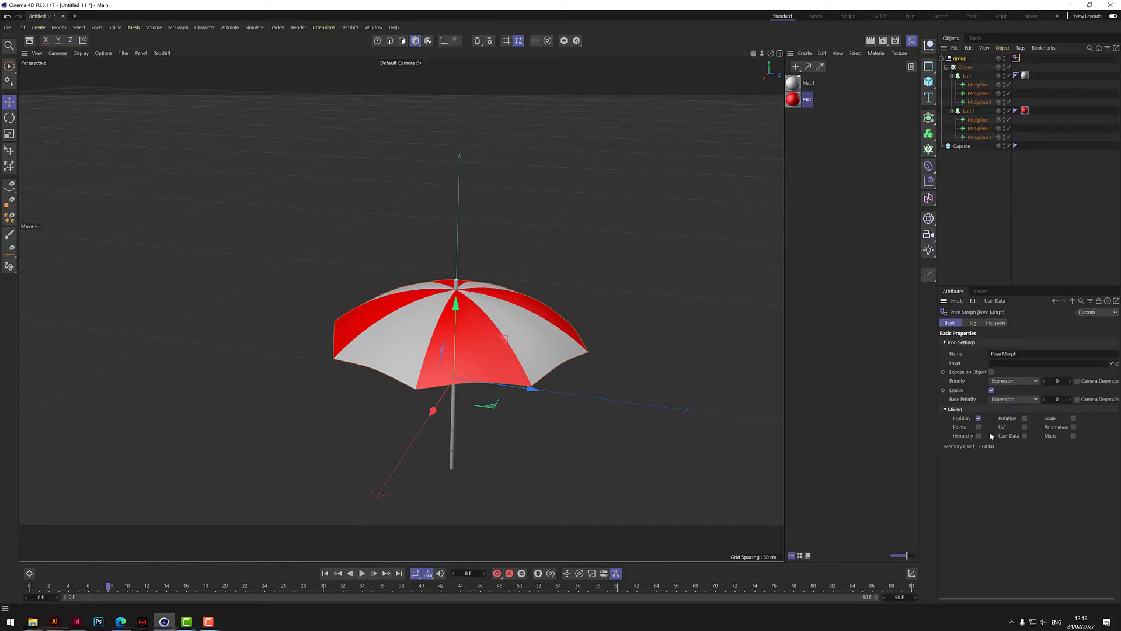
click(978, 427)
click(978, 436)
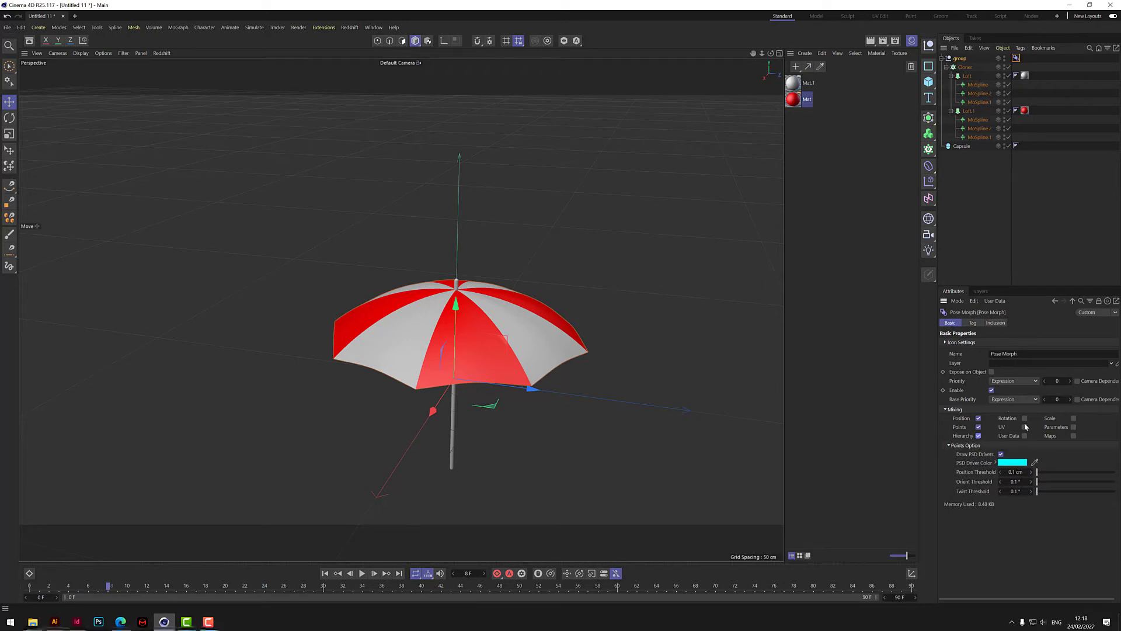
click(1024, 419)
click(1024, 427)
click(1073, 418)
click(1073, 427)
- Rename the first morph pose in the Pose Morph tag as Closed
click(973, 323)
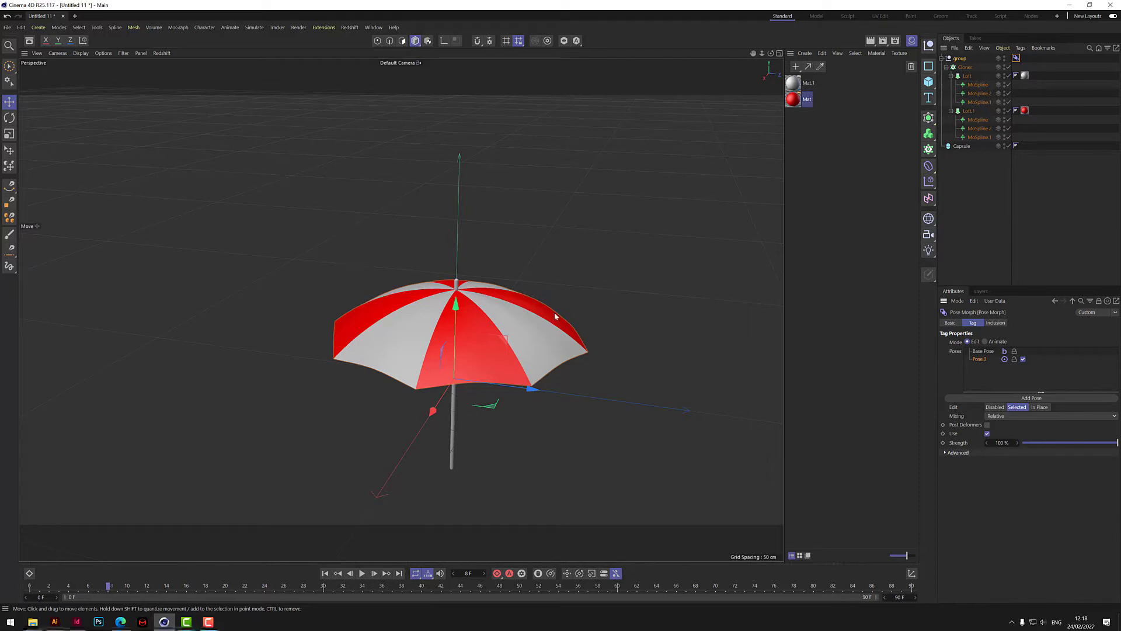
double_click(980, 359)
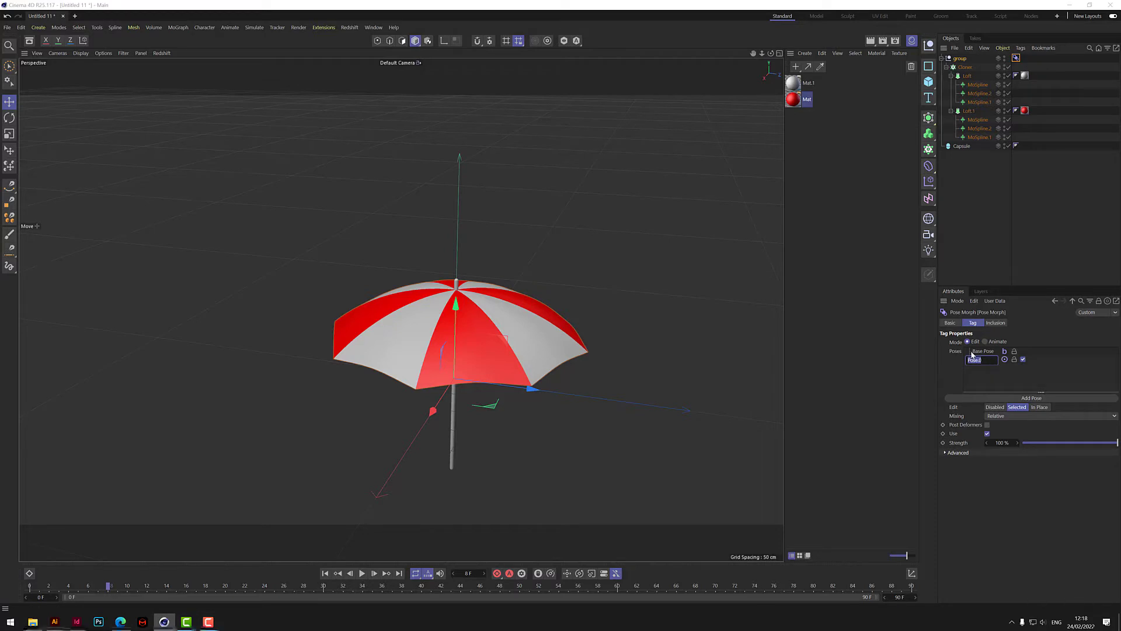
text(d)
key(Return)
- For the Closed pose, set MoSpline and MoSpline.1 in both Lofts to Bend -9° and Angle P -75°
click(982, 86)
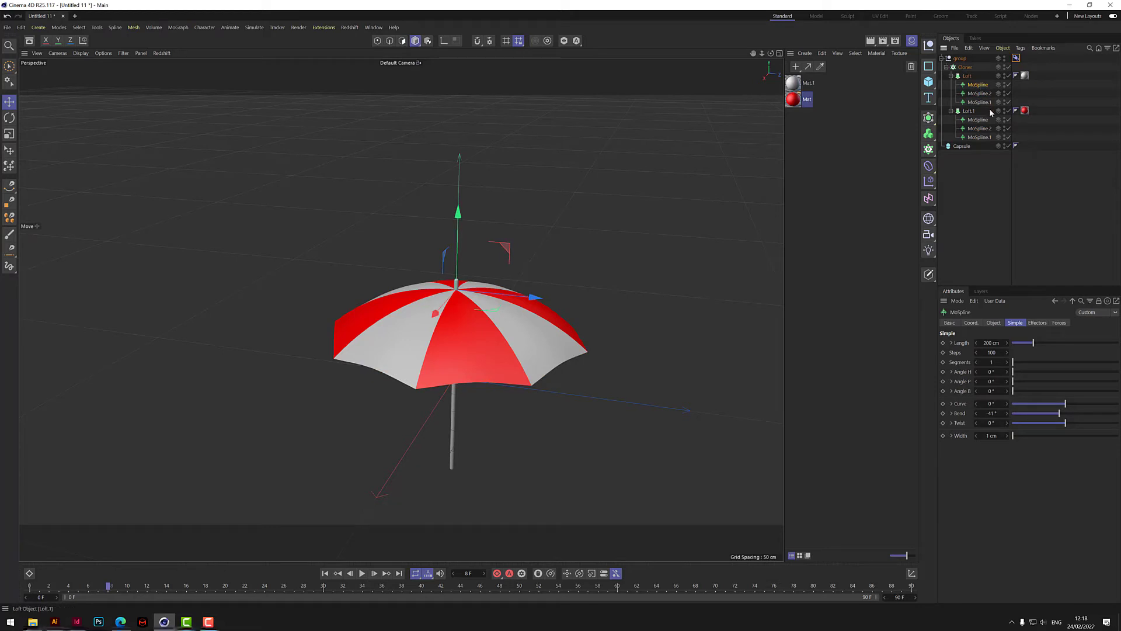
ctrl+click(982, 102)
ctrl+click(985, 120)
ctrl+click(985, 138)
drag(1061, 416, 1065, 413)
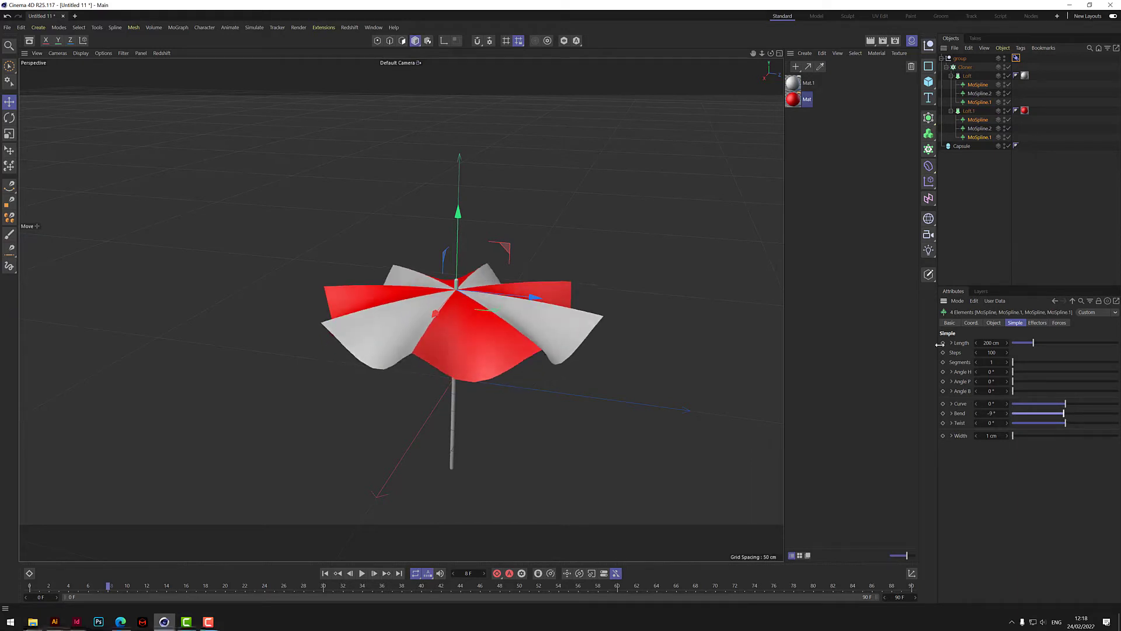
drag(976, 381, 934, 381)
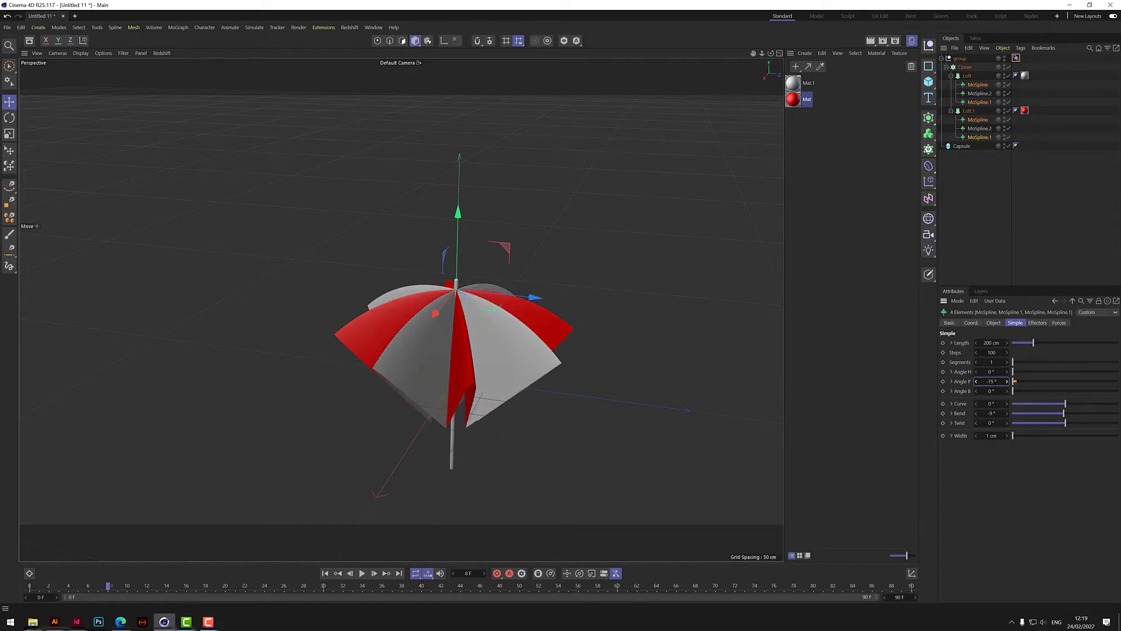
- Fold the MoSpline.2 objects of both Lofts against the pole with Angle P -84° and Bend about 9°
click(980, 94)
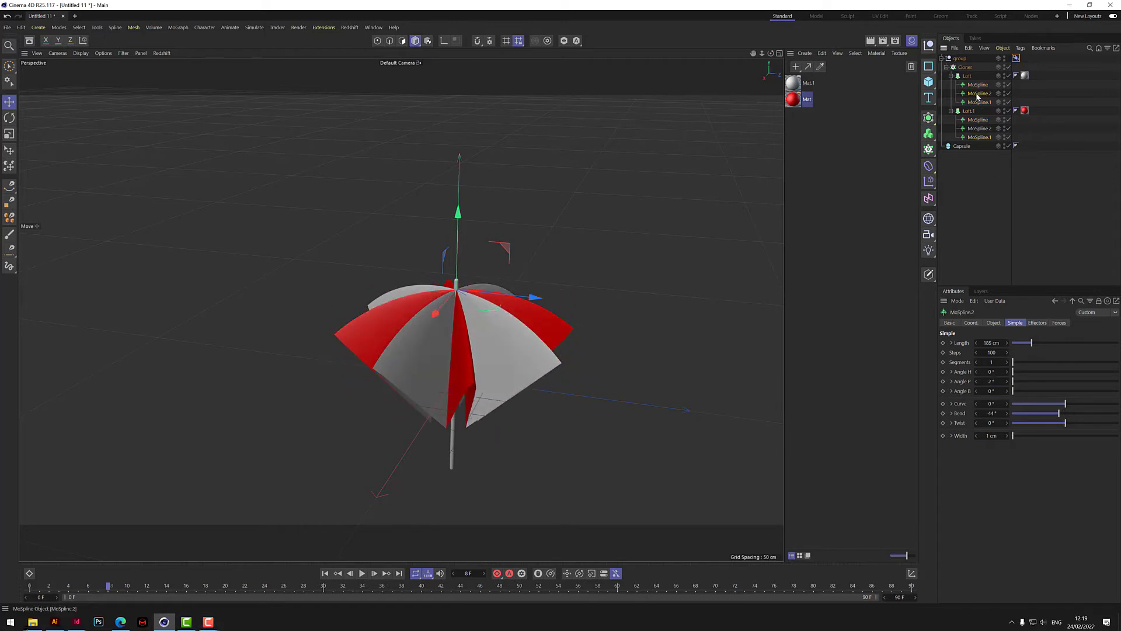
ctrl+click(981, 129)
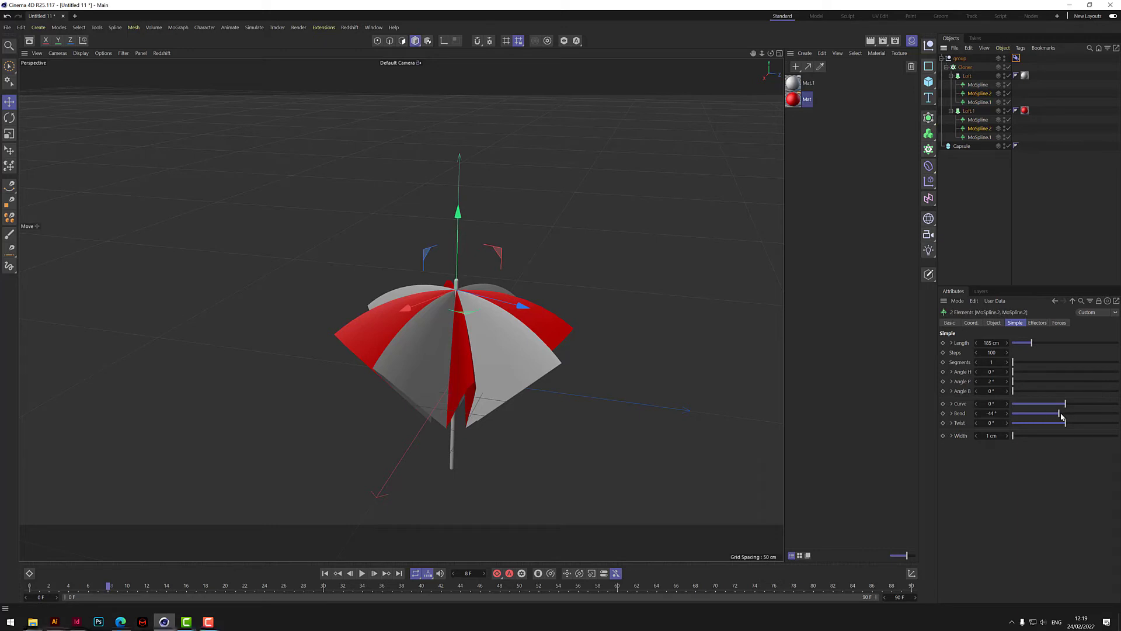
drag(1062, 416, 1031, 413)
drag(976, 381, 926, 381)
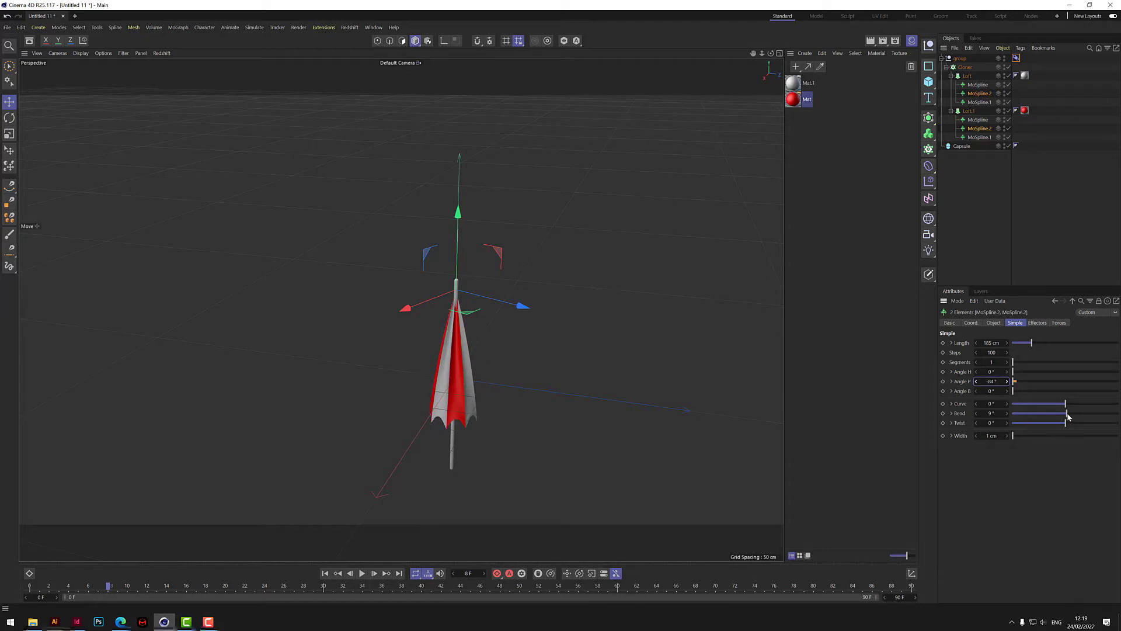
drag(1068, 414, 1069, 420)
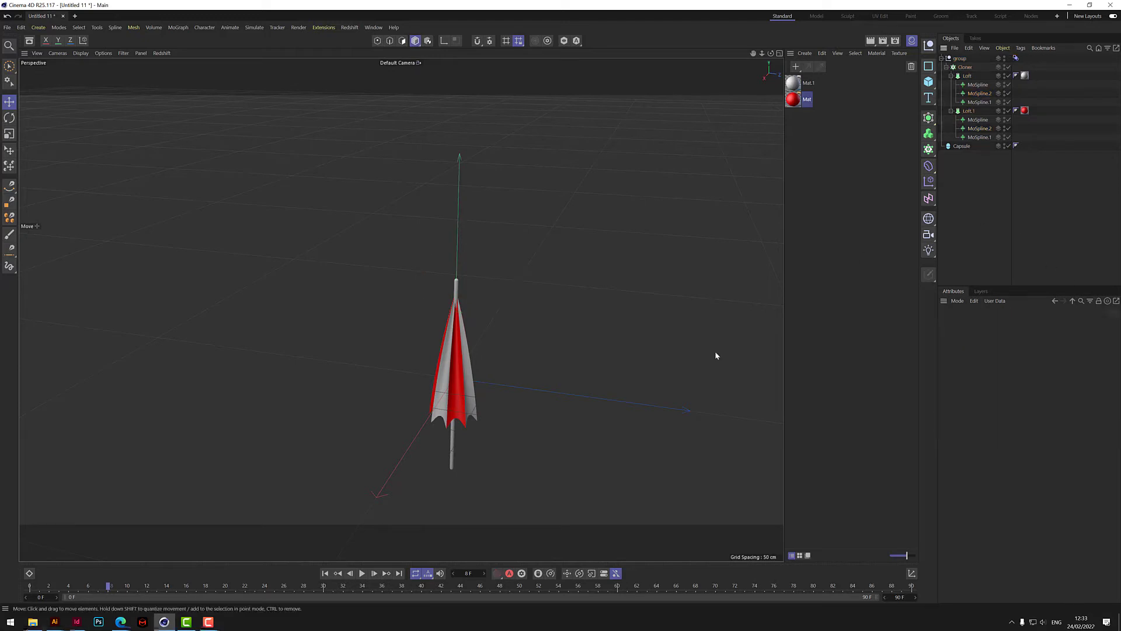
- Switch the Pose Morph tag to Animate mode and lower the Closed pose strength to 0%
click(1016, 58)
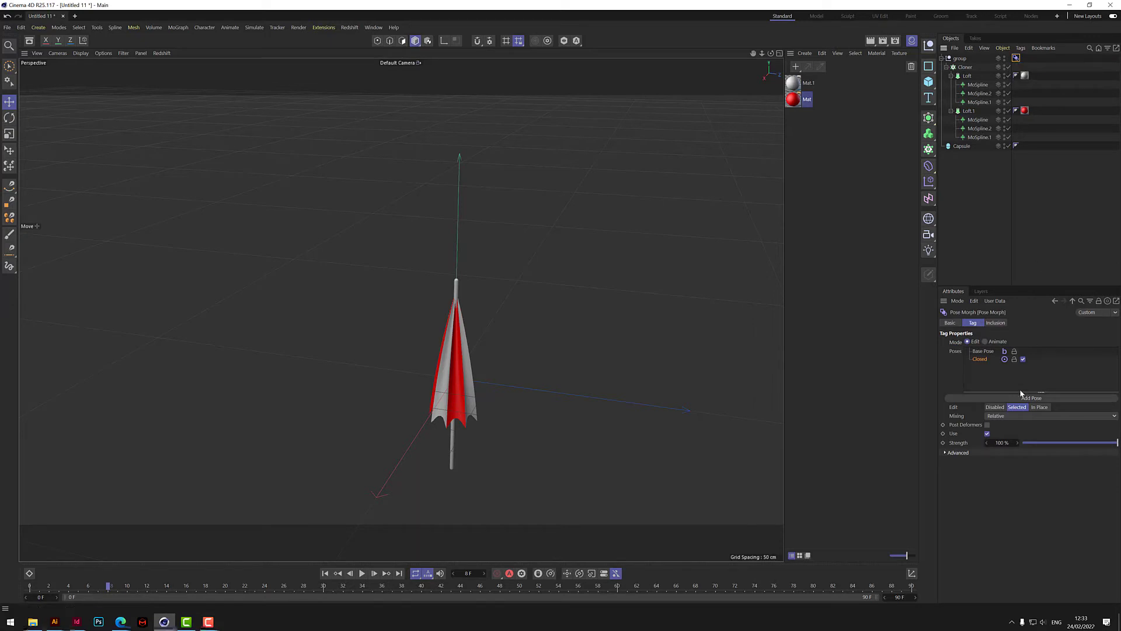
click(986, 342)
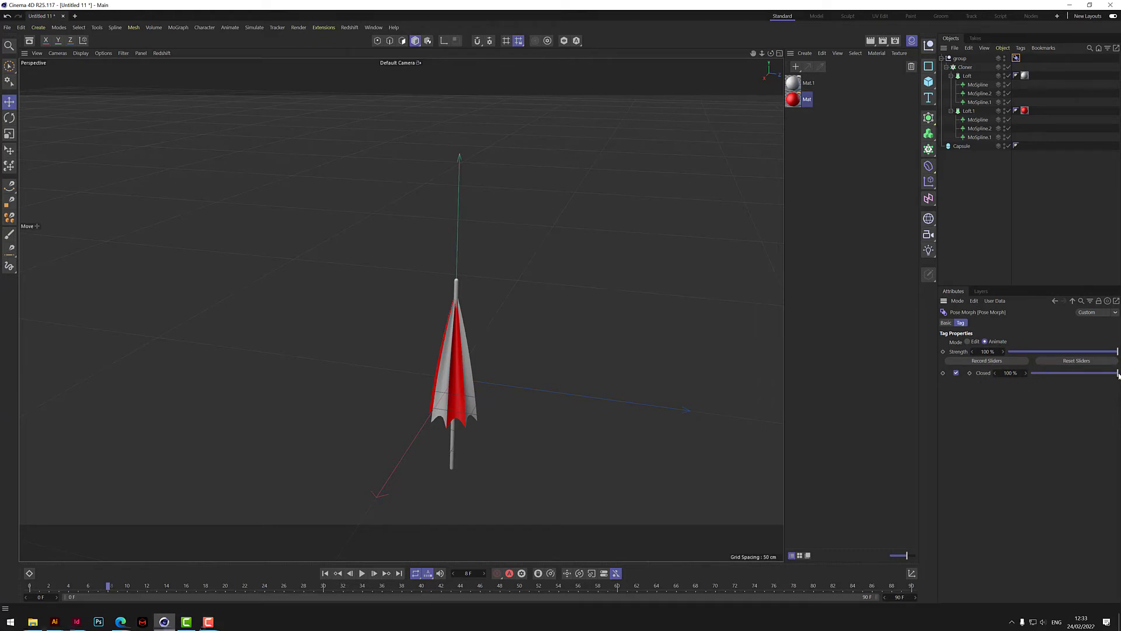
drag(1119, 373, 1027, 376)
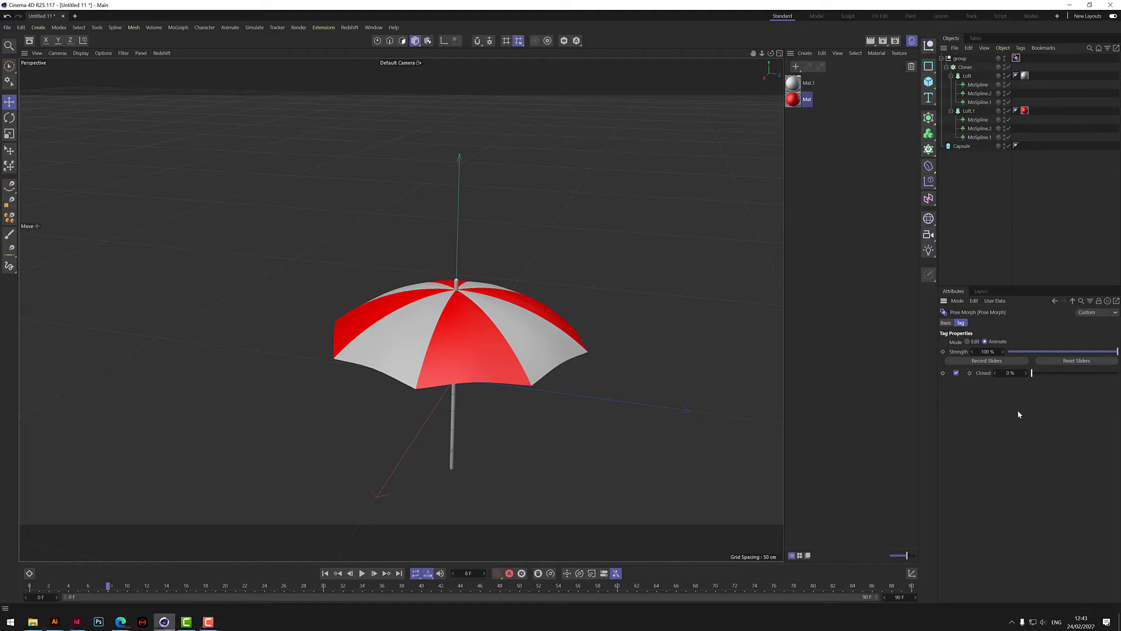
- Return the Pose Morph tag to Edit mode and add a second pose named Overshoot
click(972, 341)
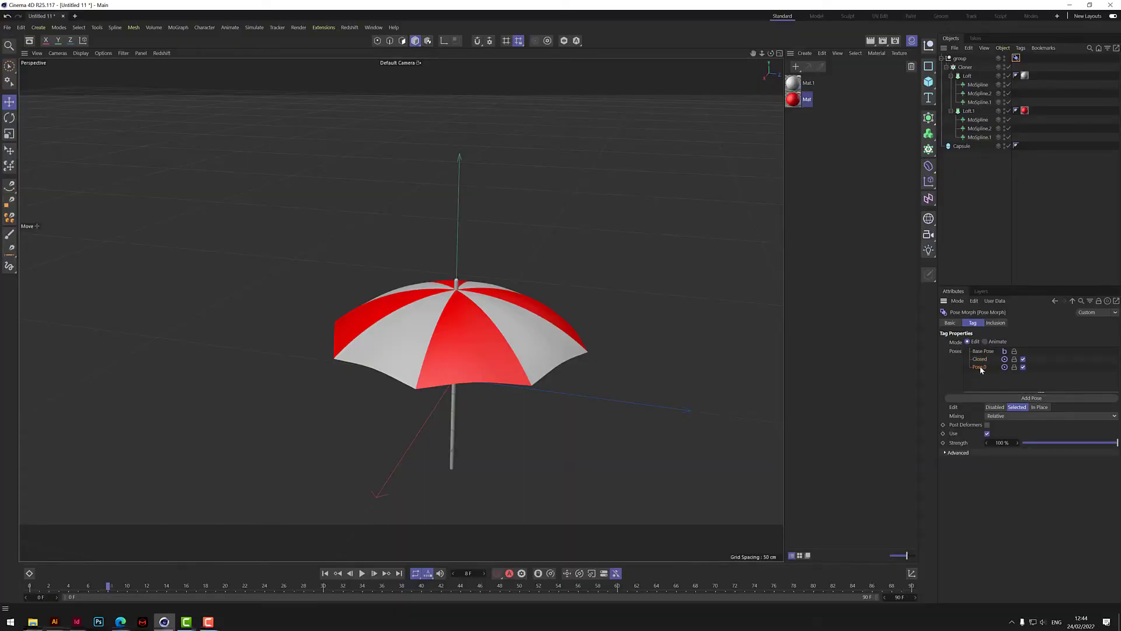
double_click(980, 367)
text(Overshoot)
key(Return)
- For the Overshoot pose, set MoSpline and MoSpline.1 in both Lofts to Bend -27° and Angle P 4°
click(979, 85)
ctrl+click(979, 103)
ctrl+click(978, 120)
ctrl+click(980, 138)
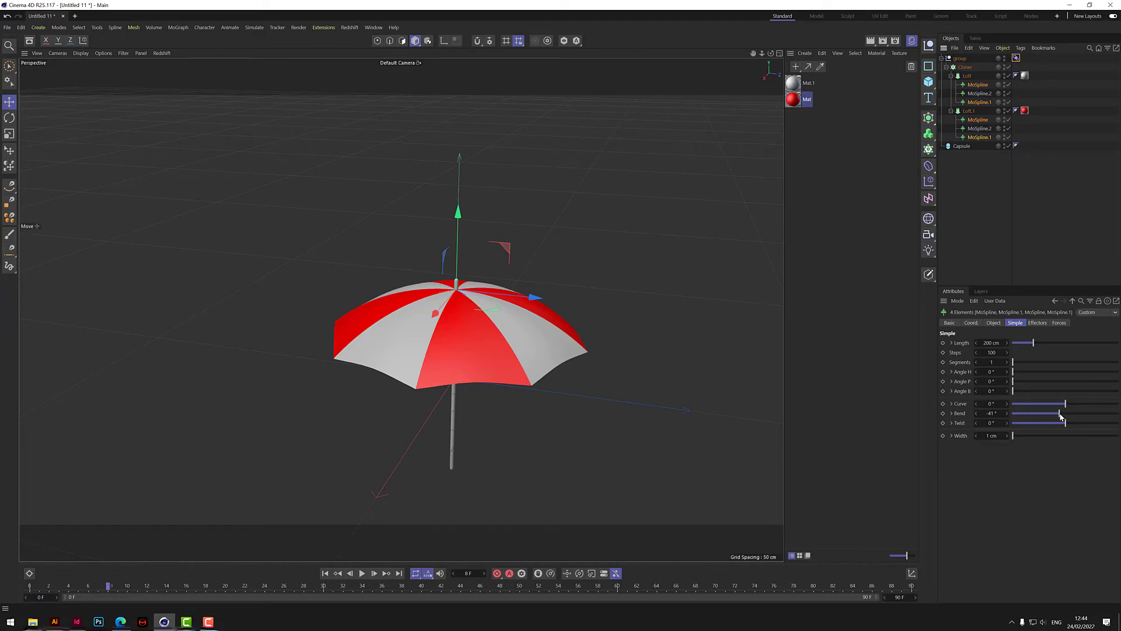
drag(1061, 416, 1063, 416)
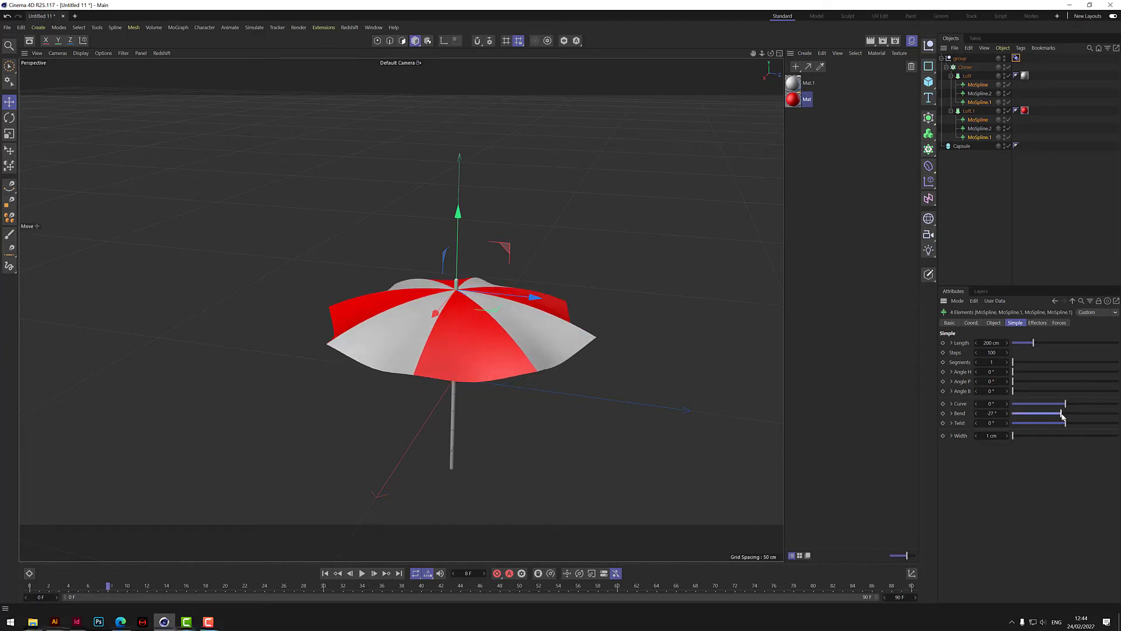
drag(1008, 382, 1011, 382)
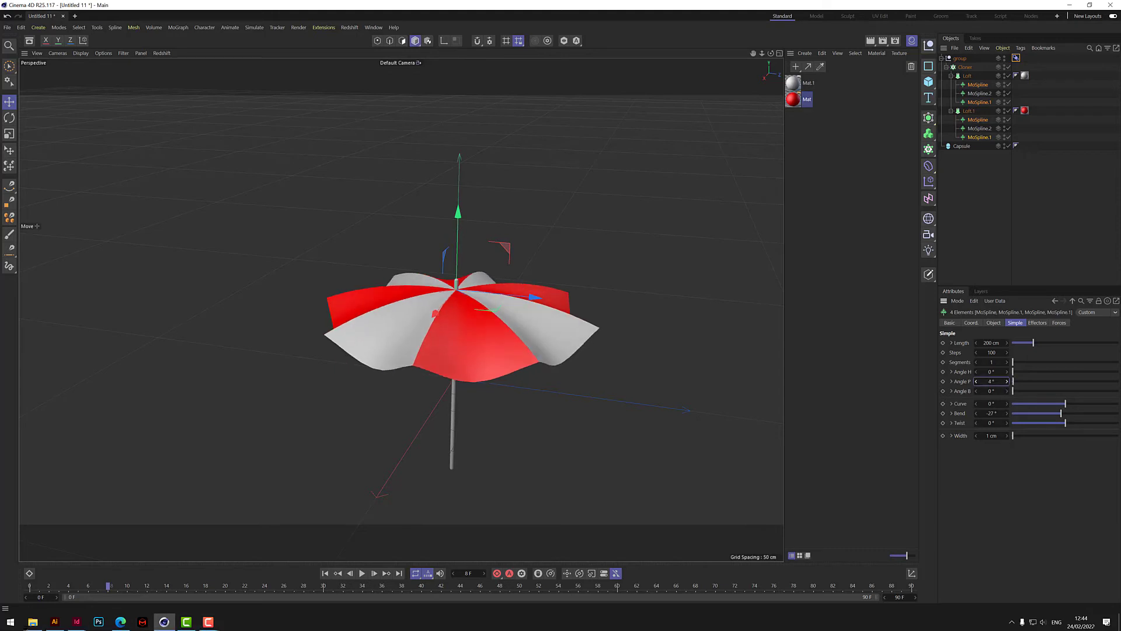
- Set the Bend of the MoSpline.2 objects in both Lofts to -18° for the Overshoot pose
click(979, 93)
ctrl+click(980, 129)
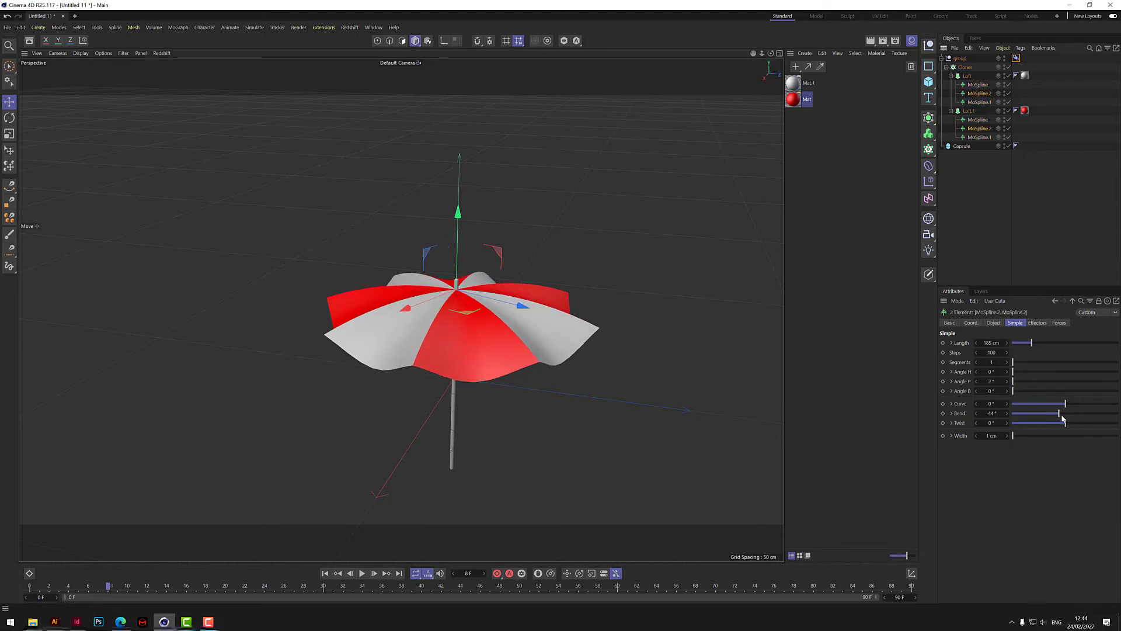
drag(1061, 415, 1064, 417)
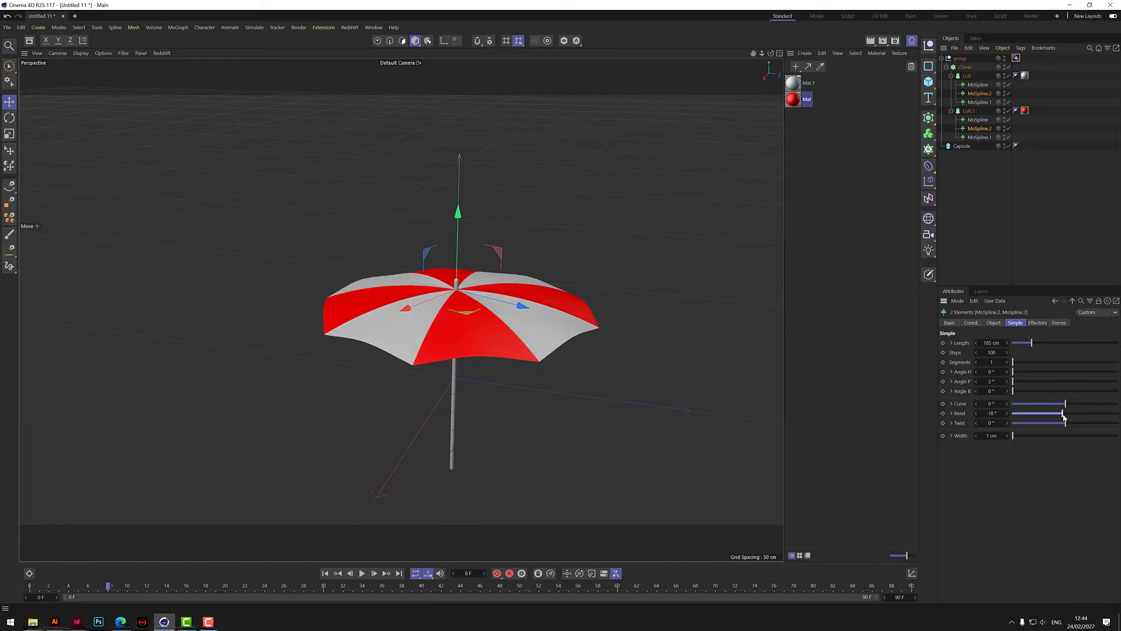
- Switch the Pose Morph tag to Animate mode and lower the Overshoot pose strength to 0%
click(1016, 58)
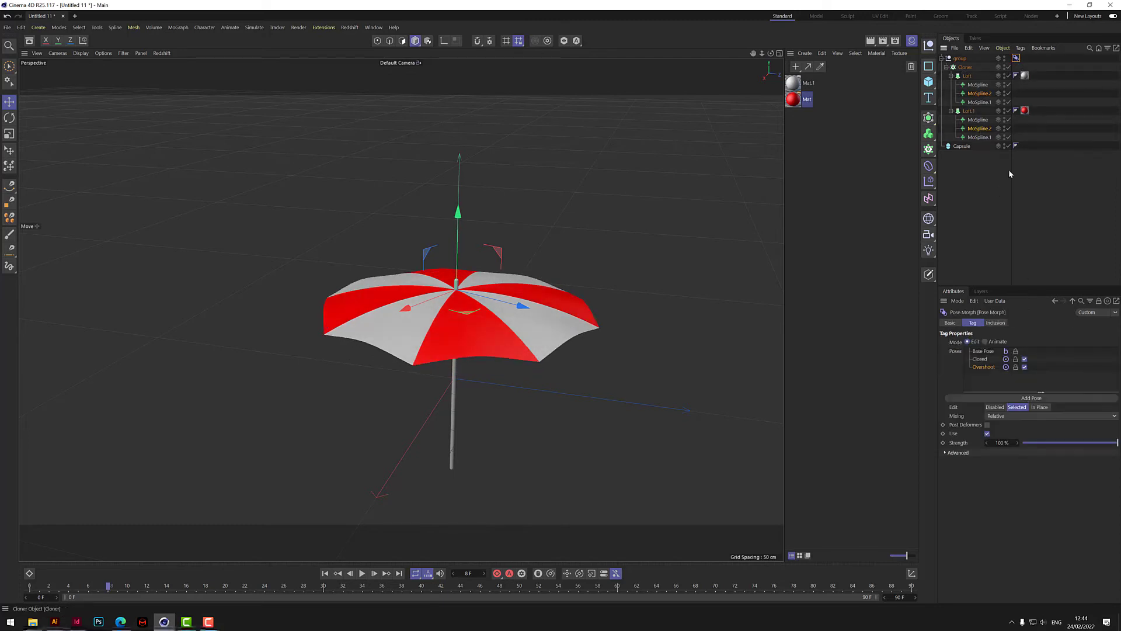
click(986, 342)
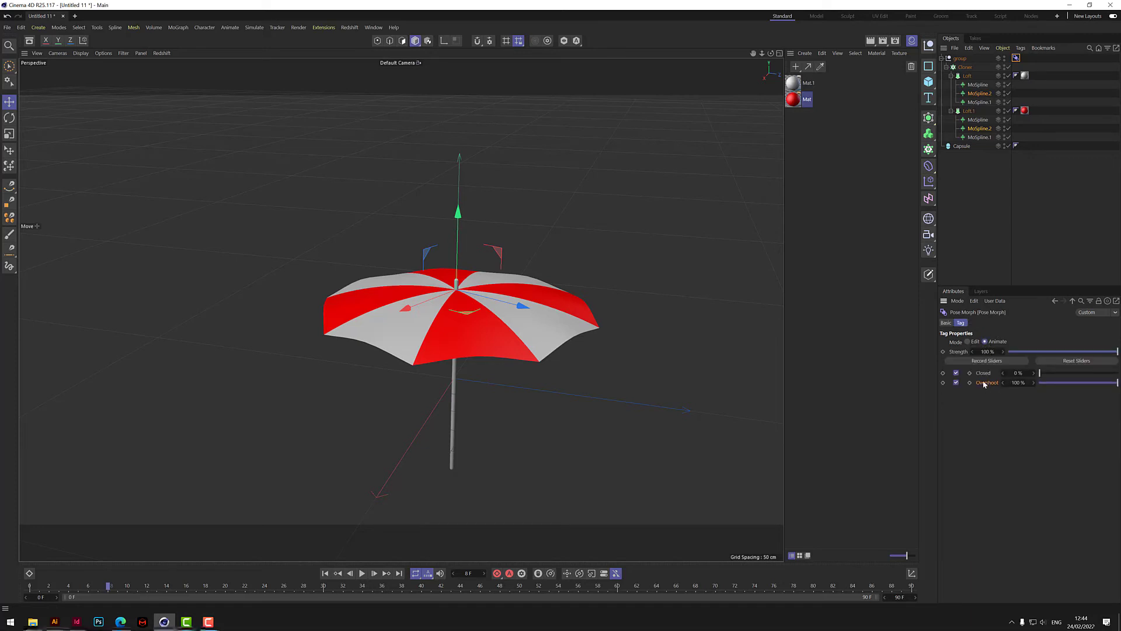
click(1086, 382)
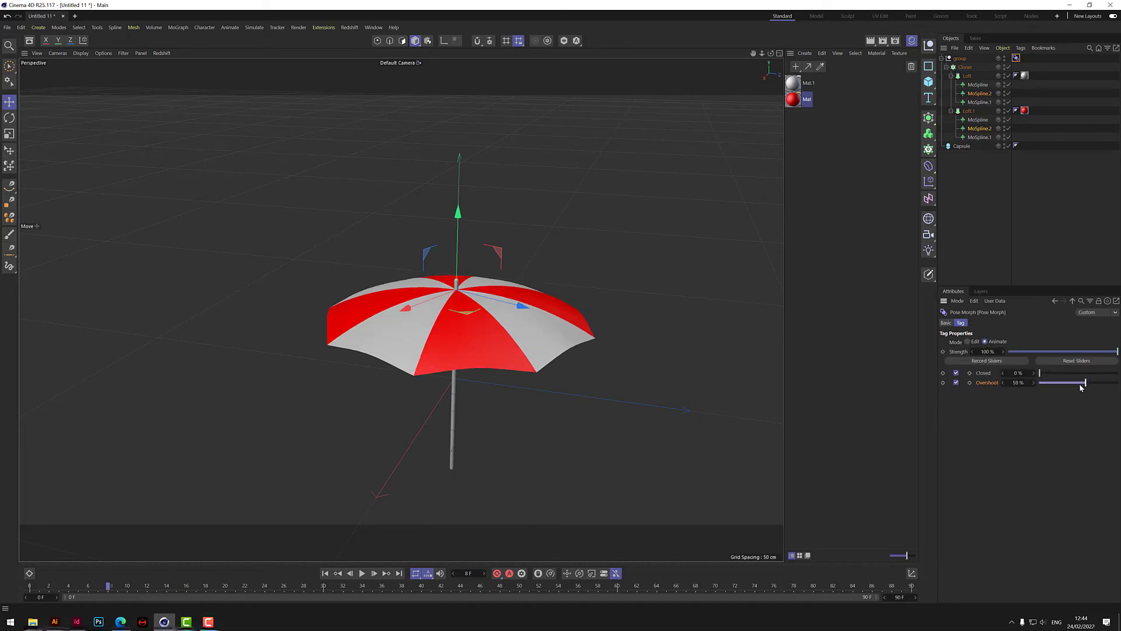
drag(1080, 387, 1024, 380)
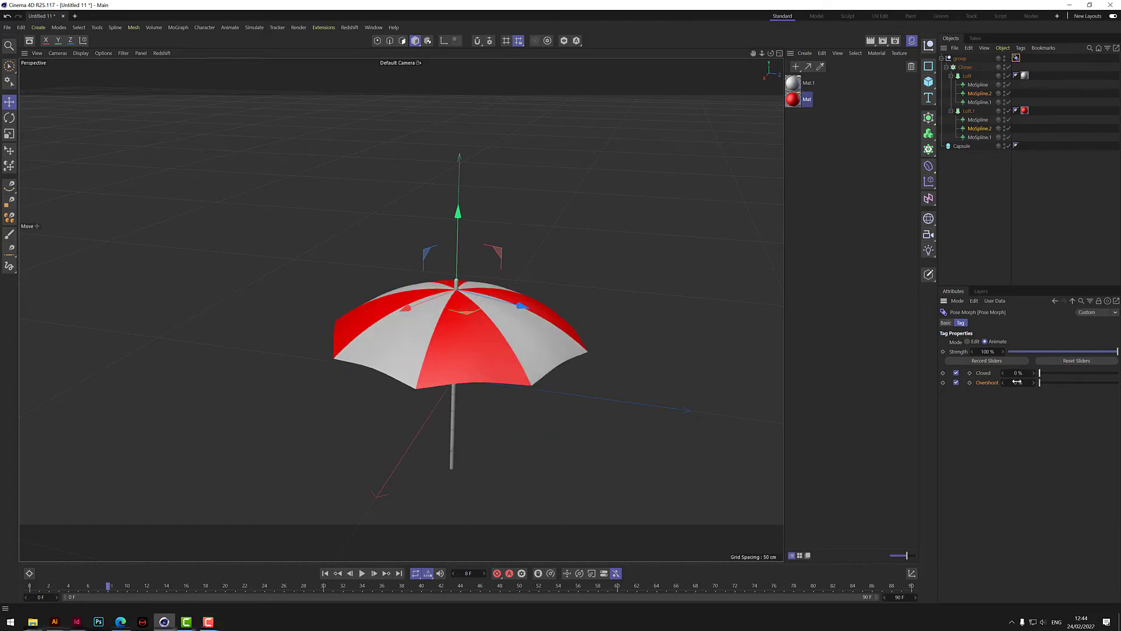
- At frame 0, set the Closed pose to 100% and keyframe both the Closed and Overshoot strengths
click(325, 574)
drag(1041, 373, 1117, 373)
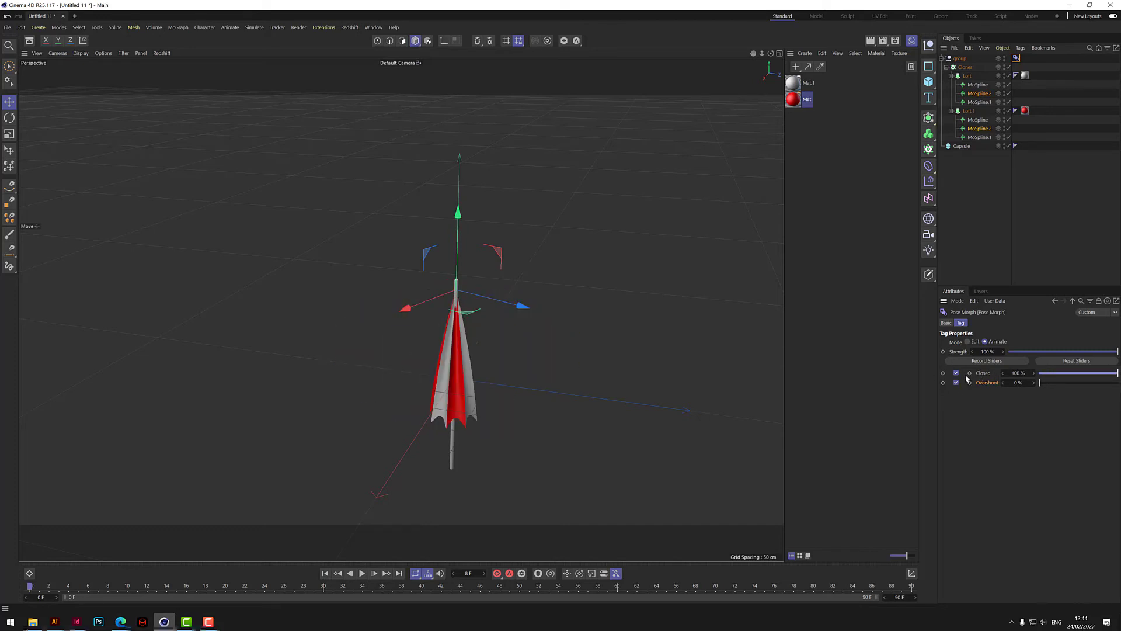
click(970, 373)
click(970, 383)
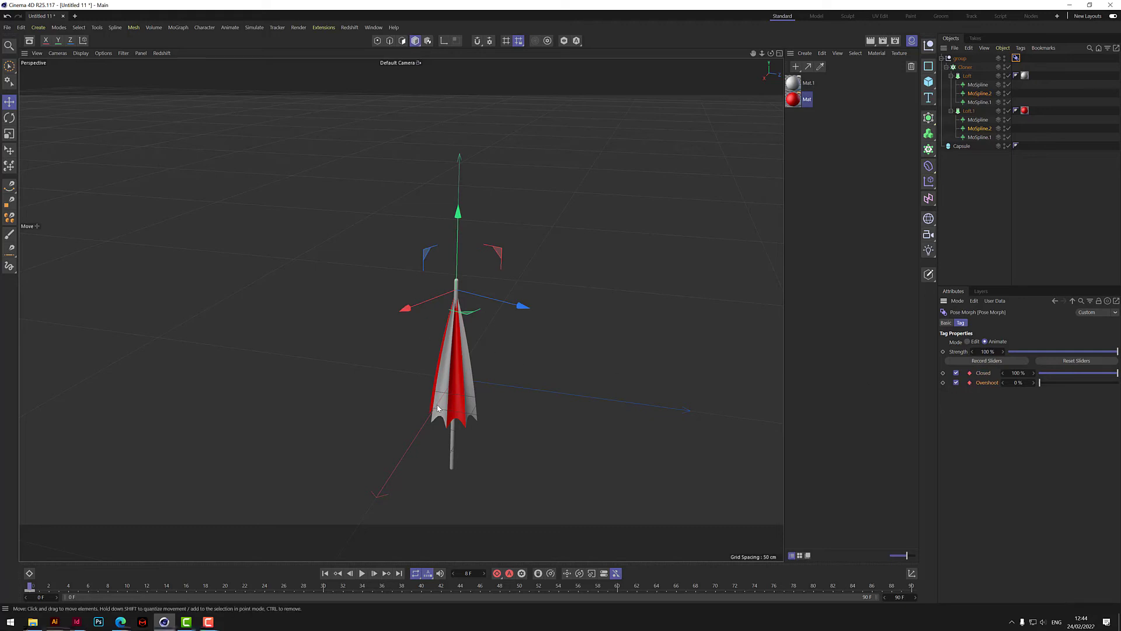
- At frame 4, lower the Closed pose to 0% and keyframe it together with Overshoot at 0%
drag(30, 586, 67, 591)
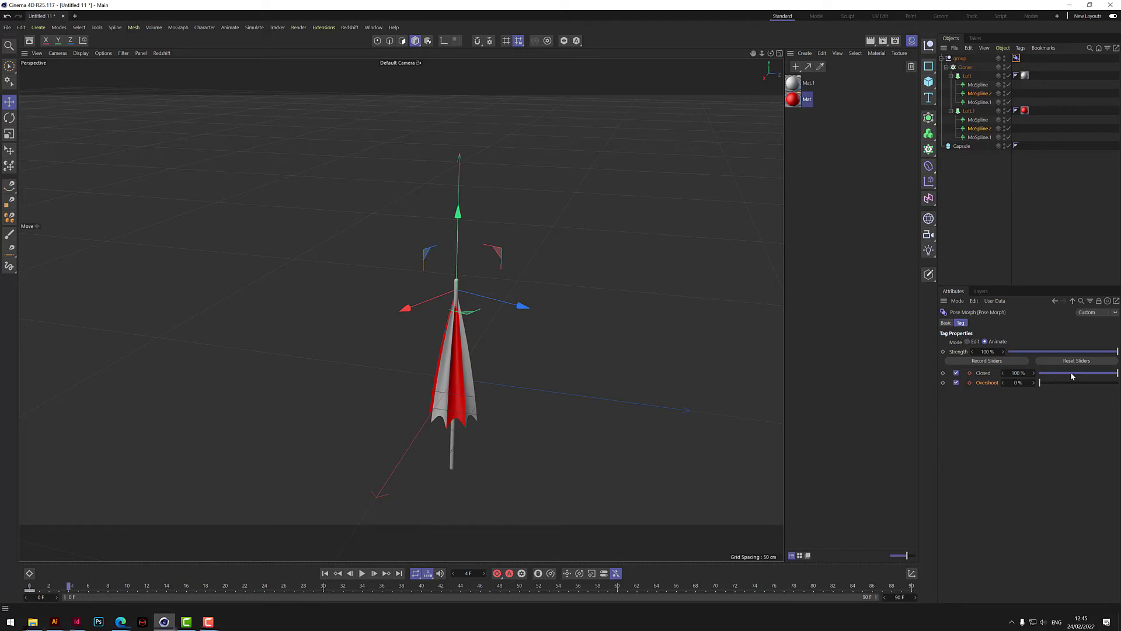
drag(1072, 376, 1037, 375)
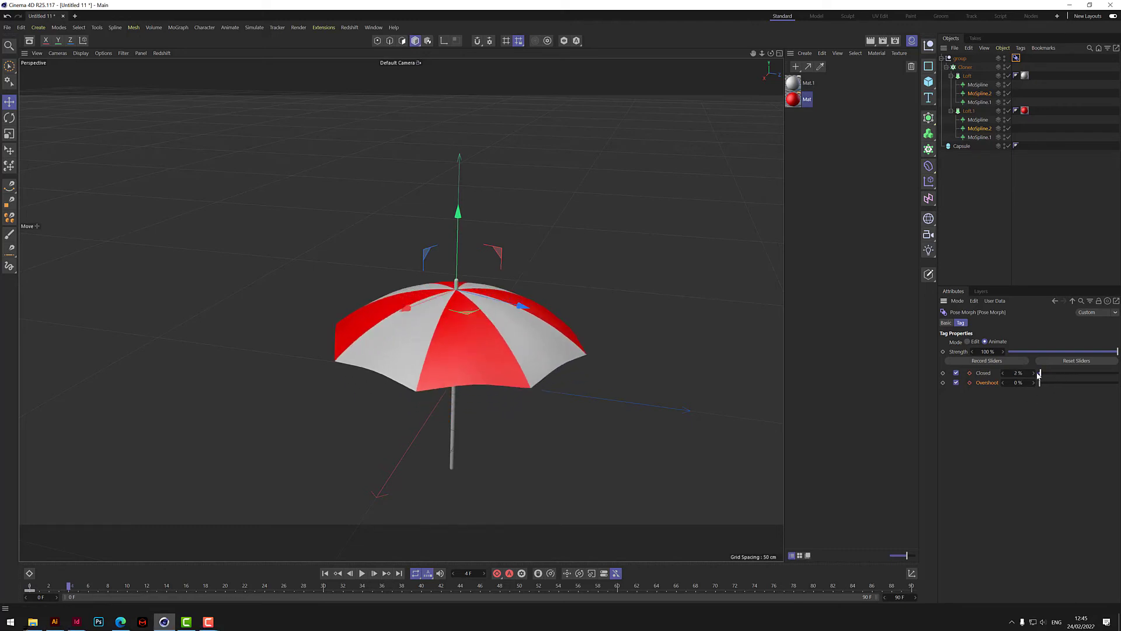
click(969, 382)
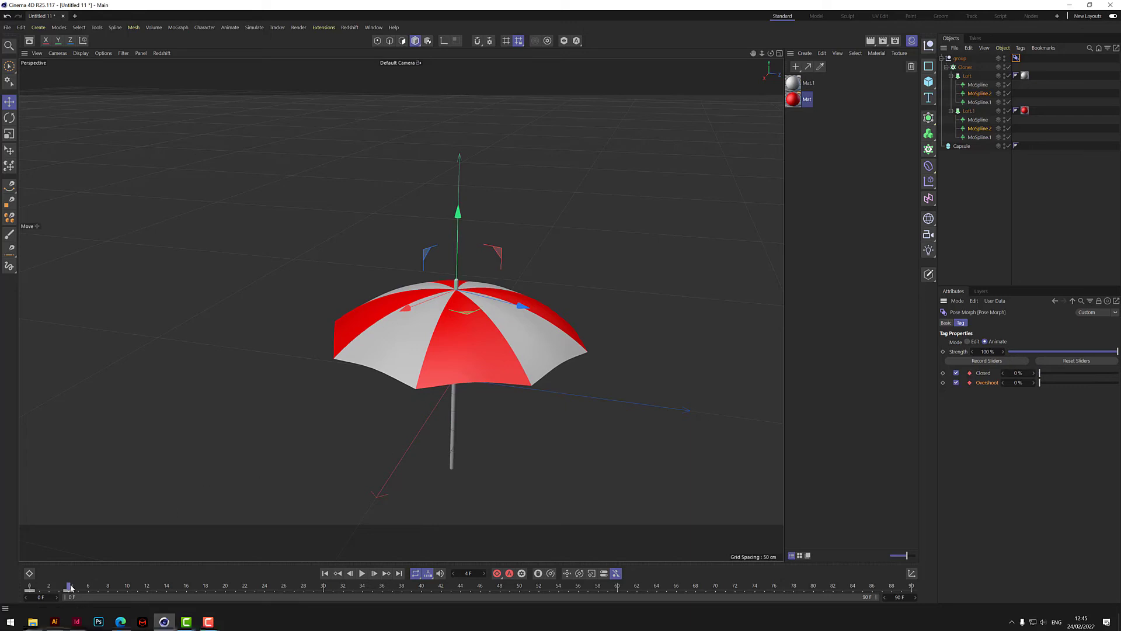
- Keyframe the Overshoot pose at 100% on frame 6 and at 0% on frame 8
drag(70, 588, 88, 588)
click(68, 587)
drag(69, 587, 89, 587)
drag(1043, 383, 1120, 400)
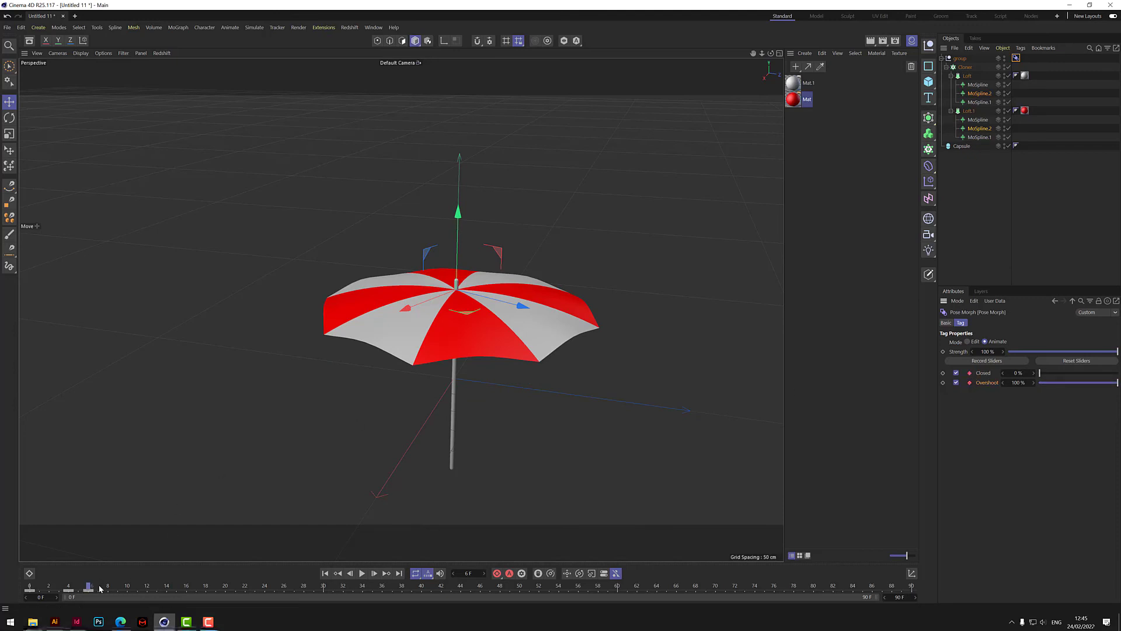
drag(91, 586, 107, 587)
drag(1087, 385, 1028, 390)
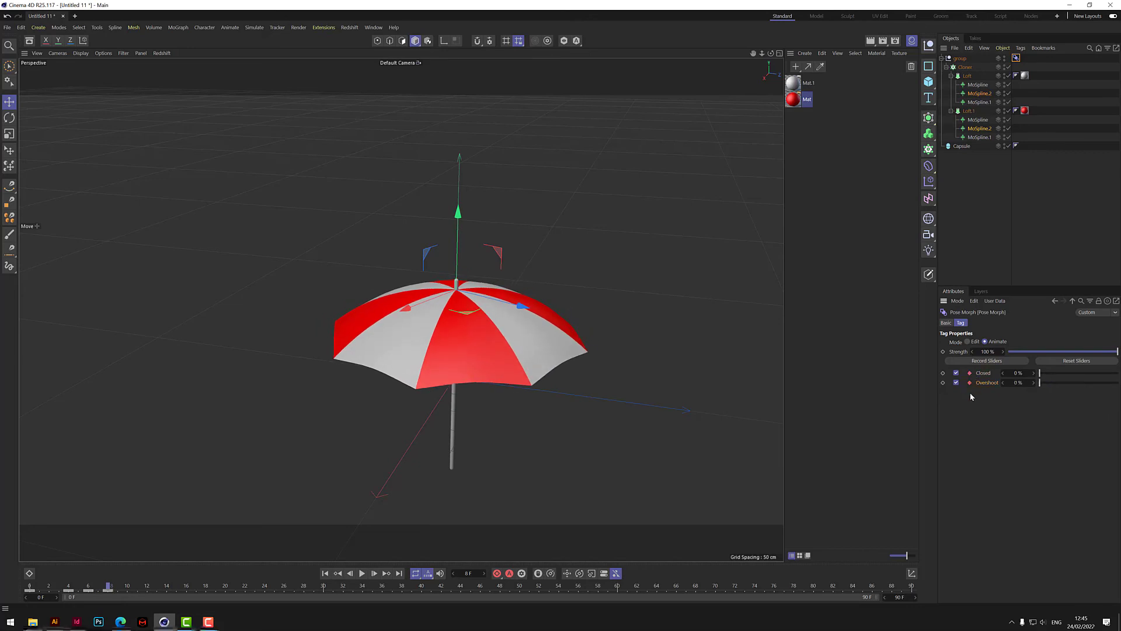
- Play the umbrella opening animation from the first frame several times to check its motion and overshoot
click(328, 574)
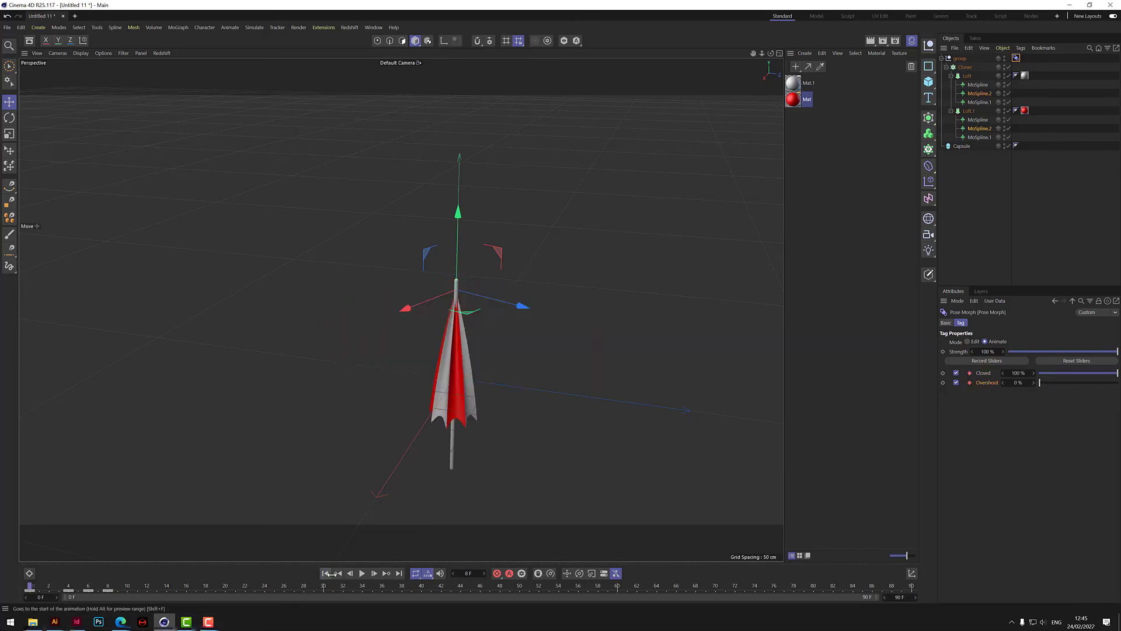
click(362, 574)
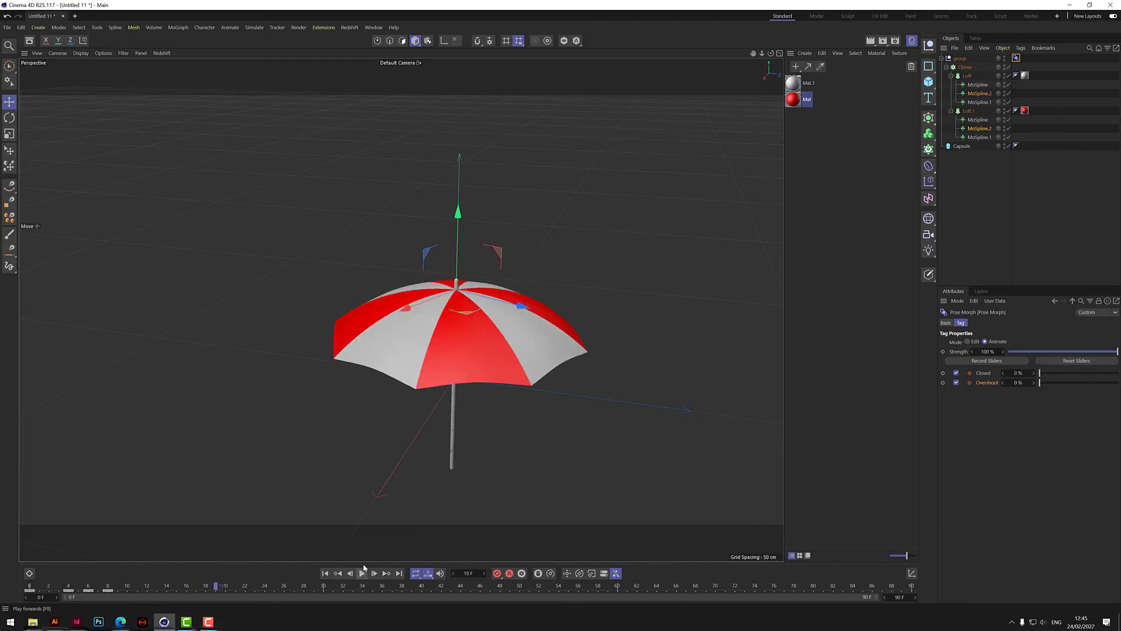
click(325, 573)
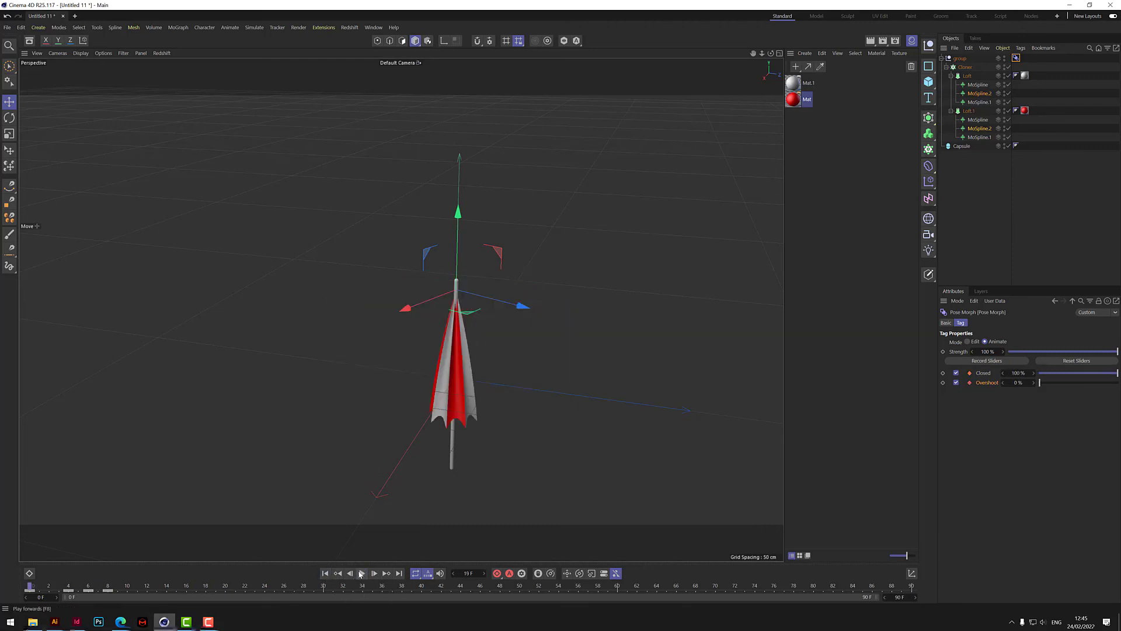
click(360, 573)
click(360, 574)
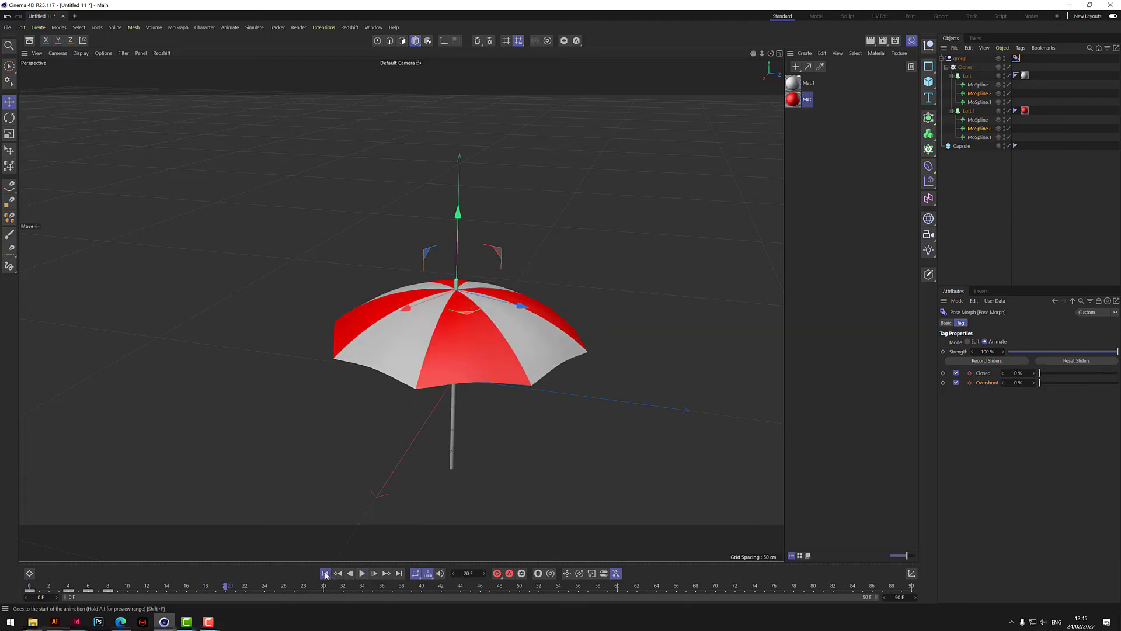
click(325, 574)
click(363, 574)
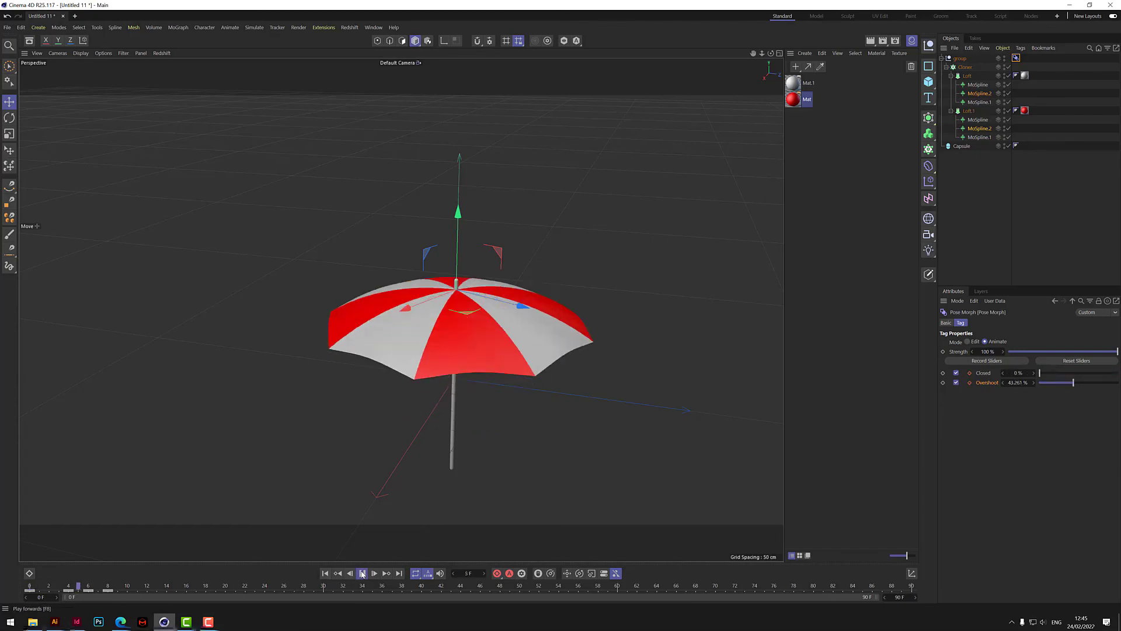
click(325, 574)
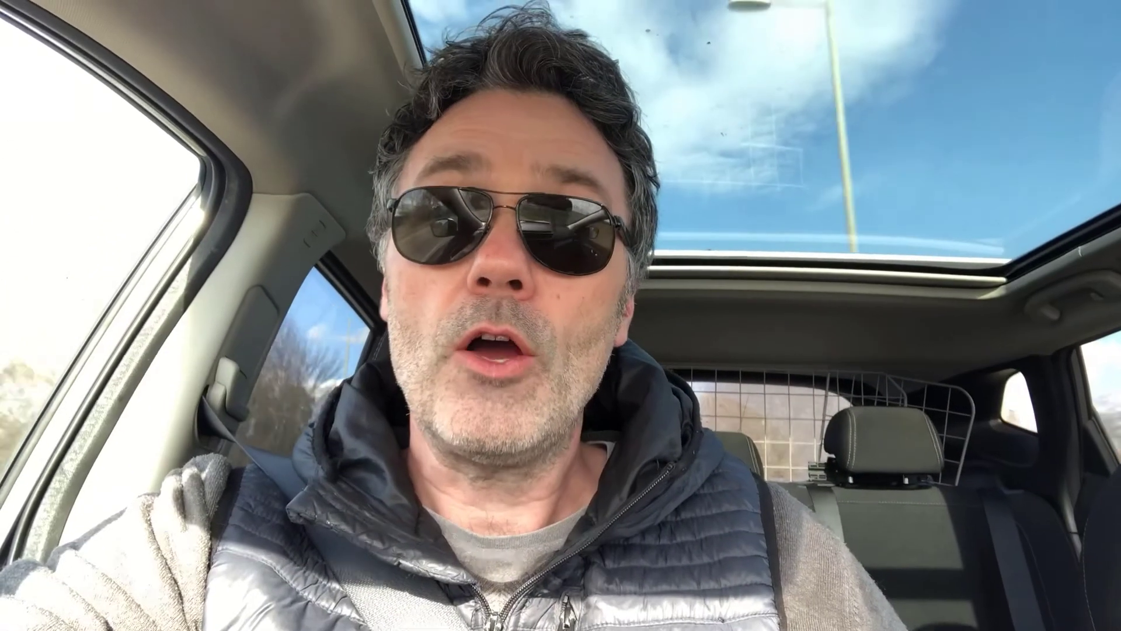